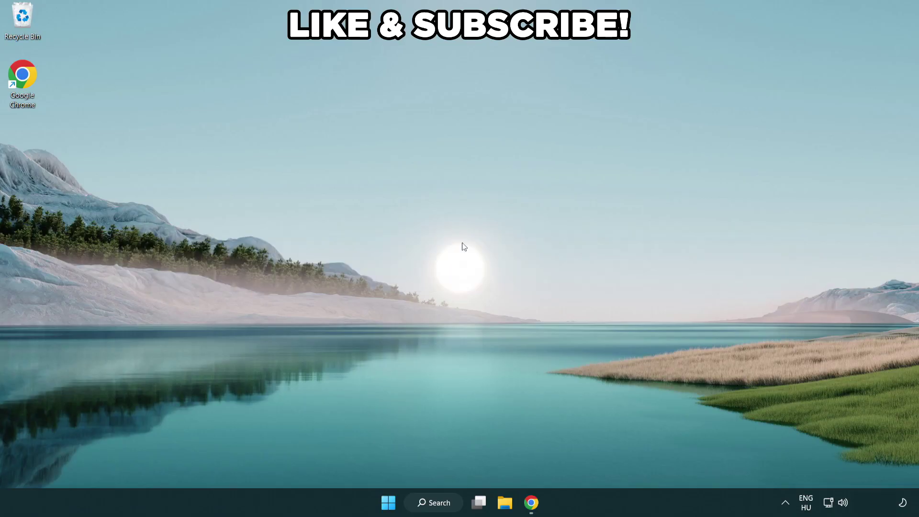
Make High performance the active power plan instead of Balanced, then close Power Options
left_click(445, 505)
type("e")
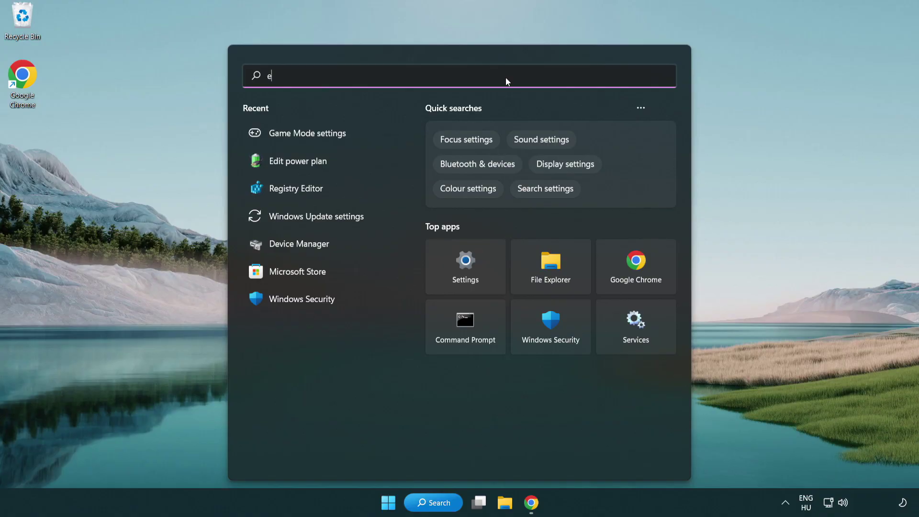
type("dit power plan")
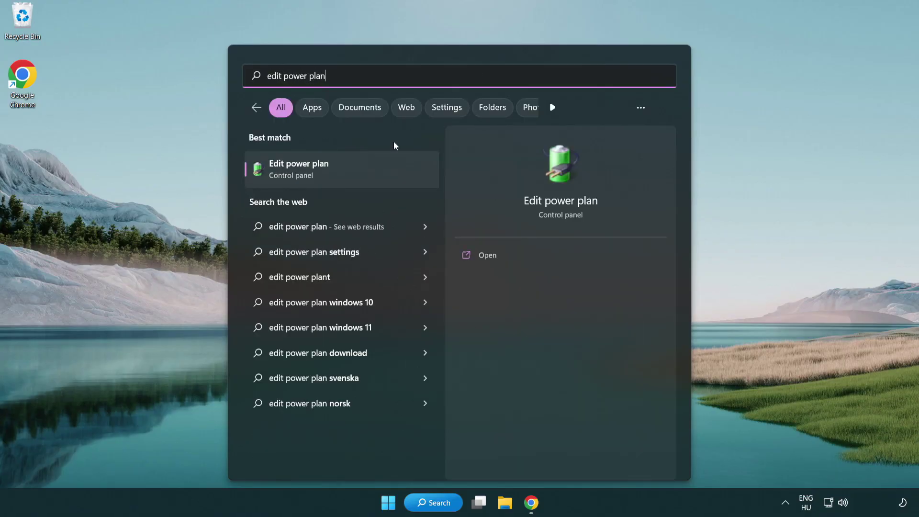
left_click(346, 172)
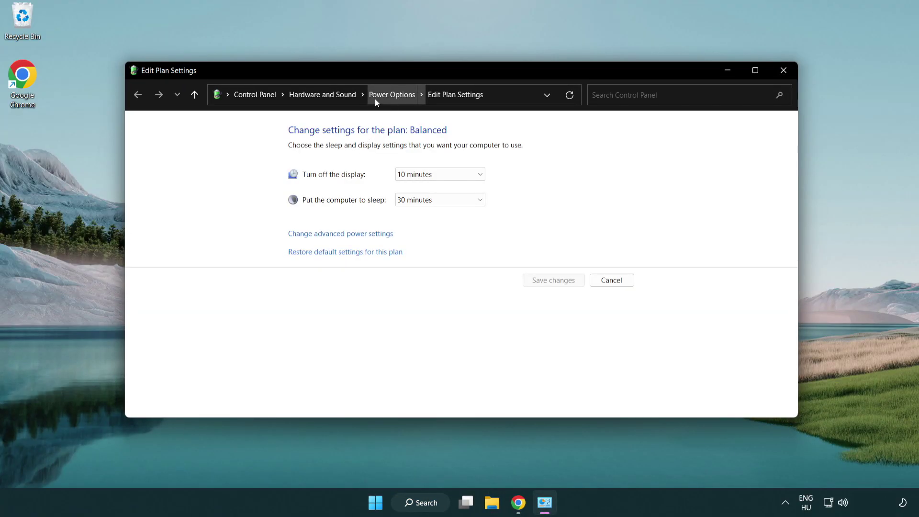
left_click(400, 103)
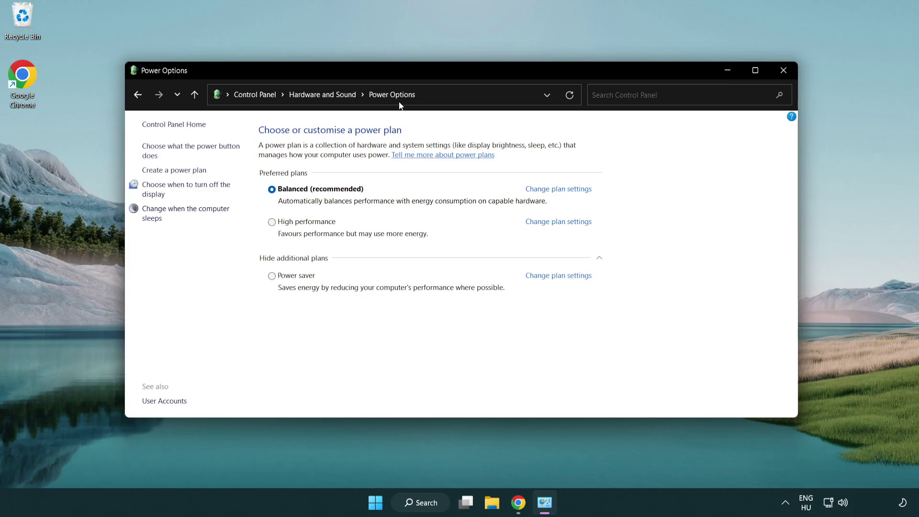
left_click(272, 223)
left_click(781, 71)
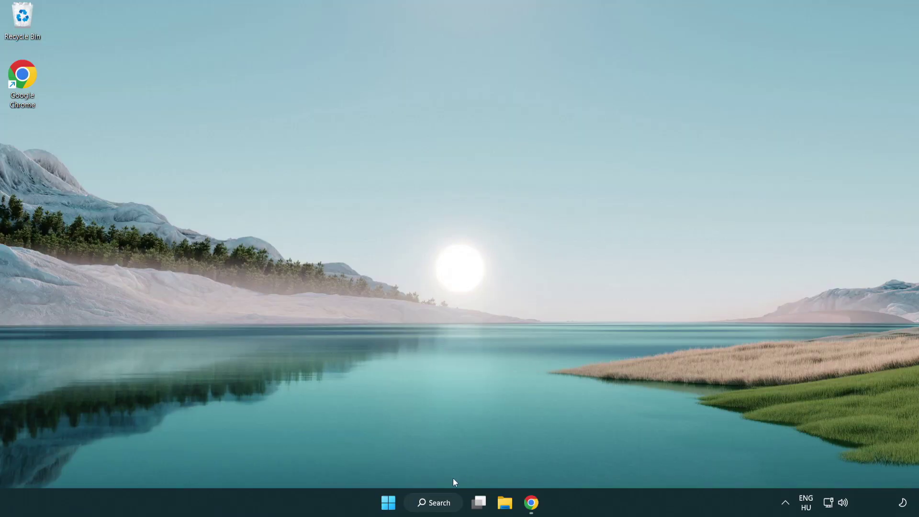
Open Device Manager and expand Display adapters to show the VMware SVGA 3D adapter
left_click(433, 502)
type("d")
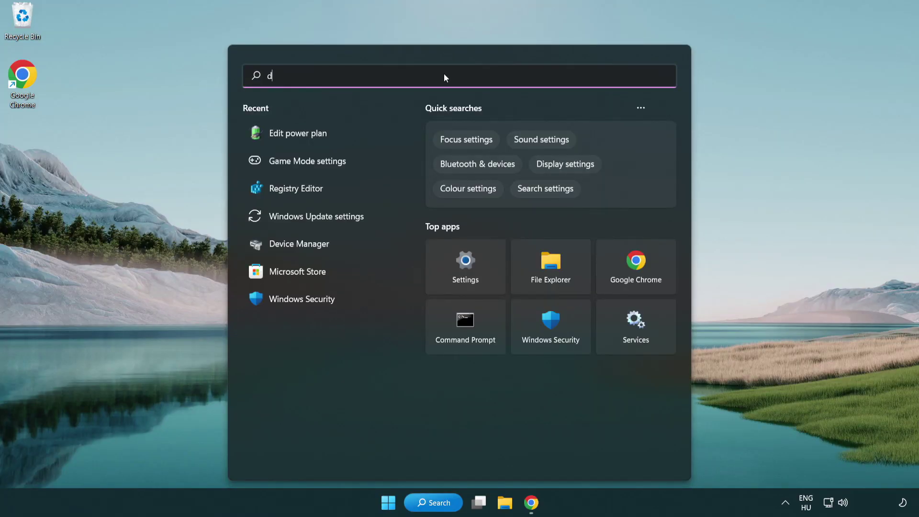
type("evice manager")
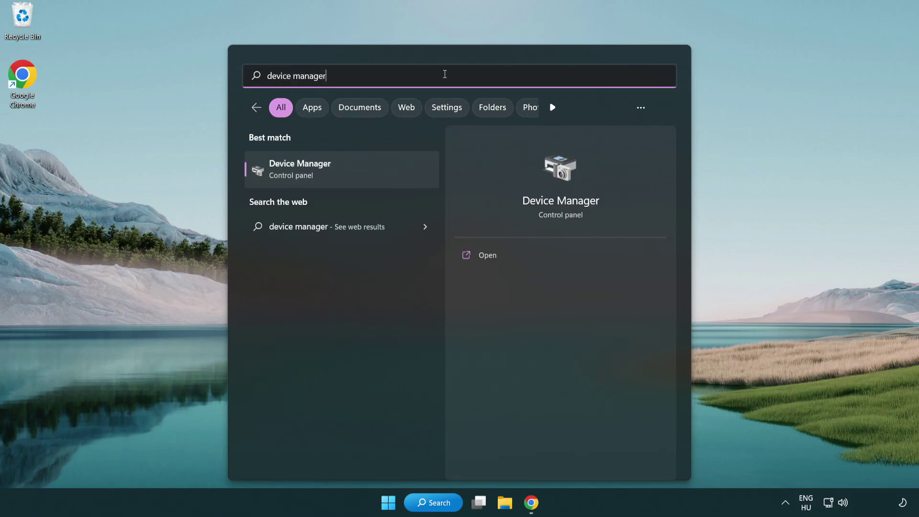
left_click(352, 171)
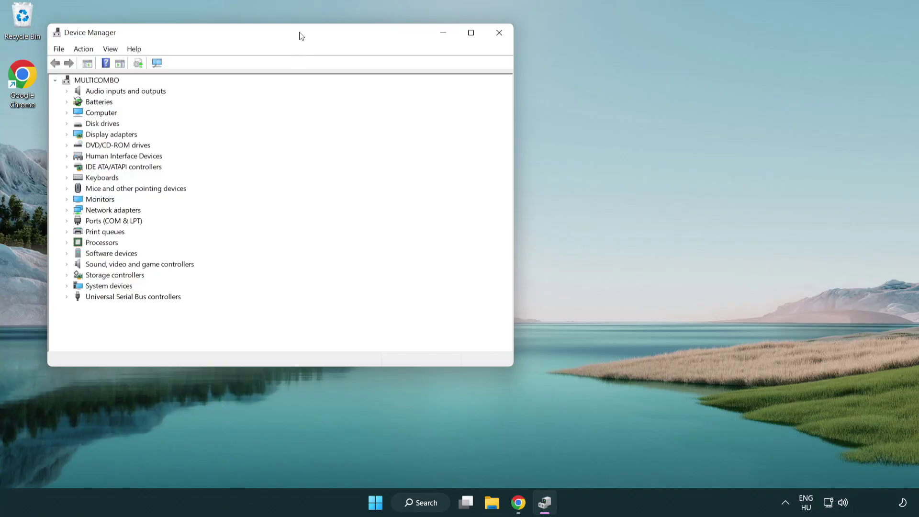
left_click_drag(302, 35, 472, 85)
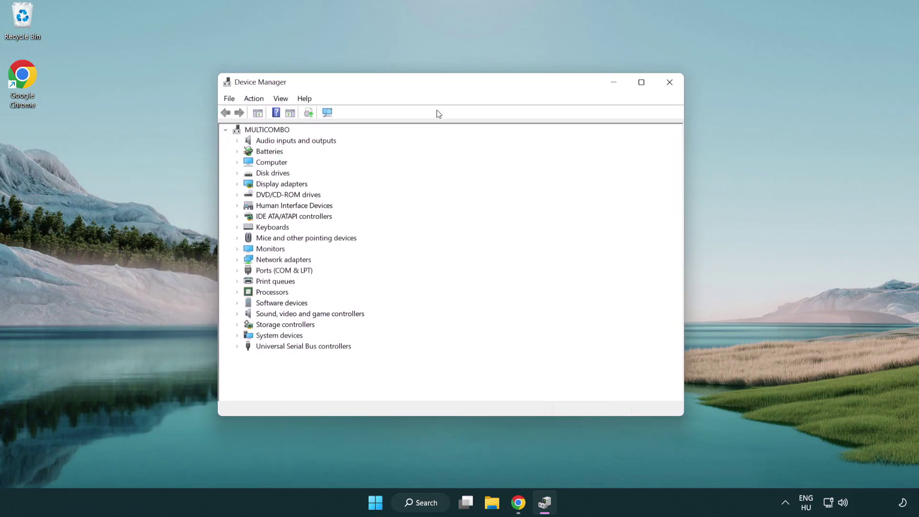
left_click(248, 184)
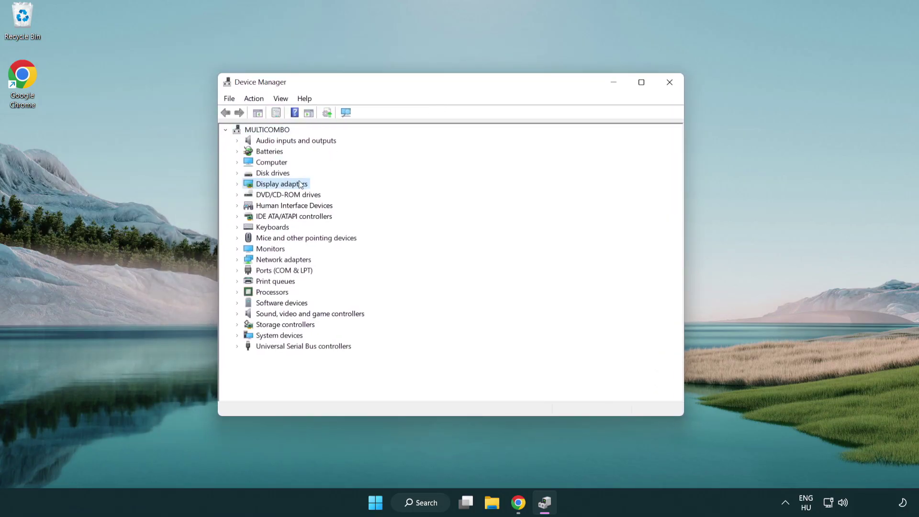
left_click(237, 184)
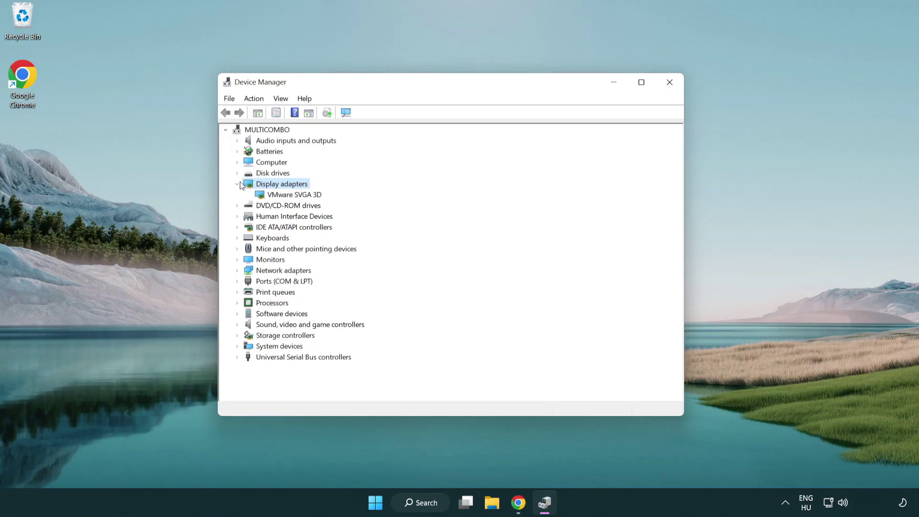
Search automatically for a newer VMware SVGA 3D driver, dismiss the result, and close Device Manager
left_click(265, 195)
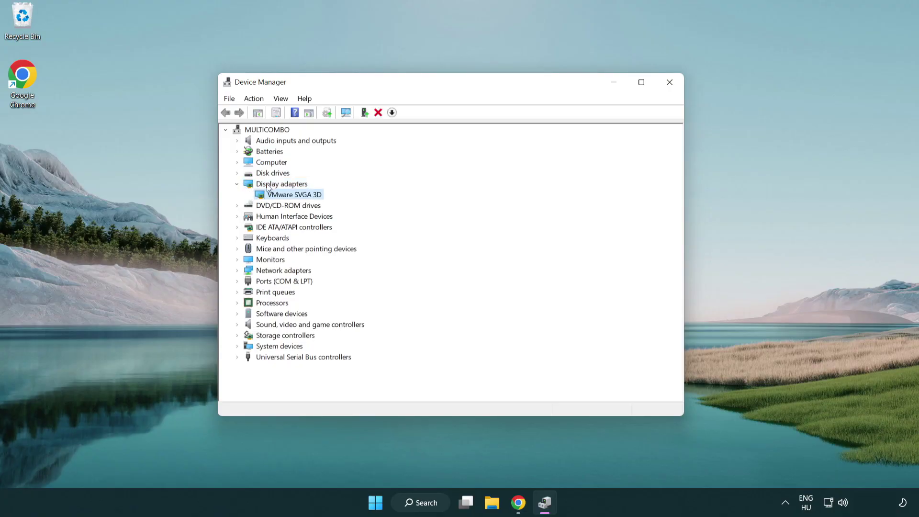
right_click(289, 196)
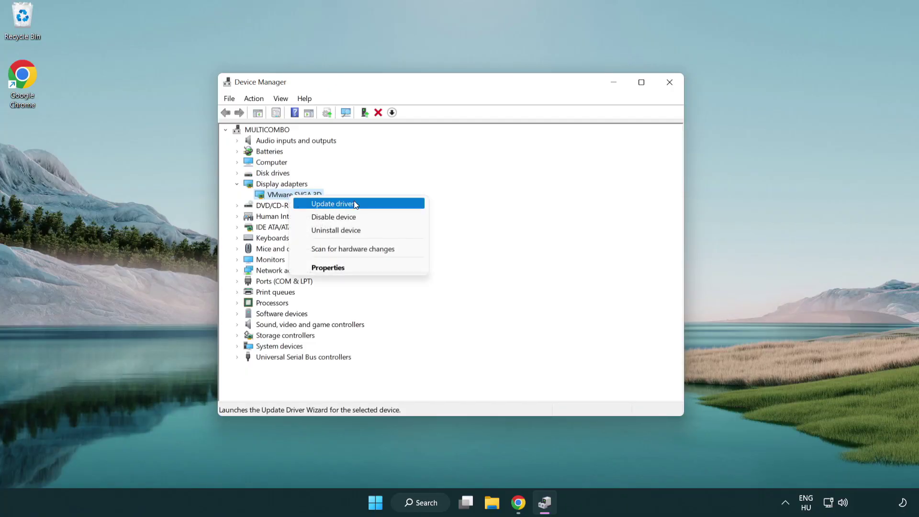
left_click(366, 205)
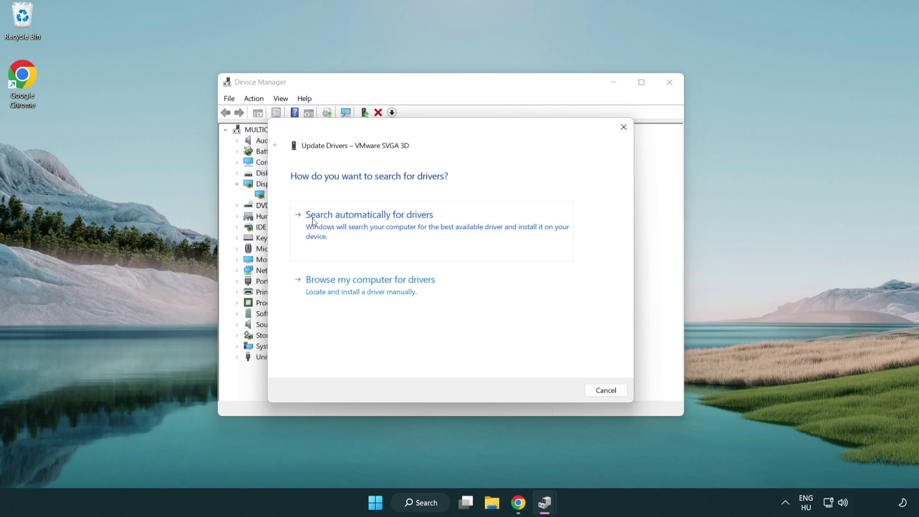
left_click(376, 222)
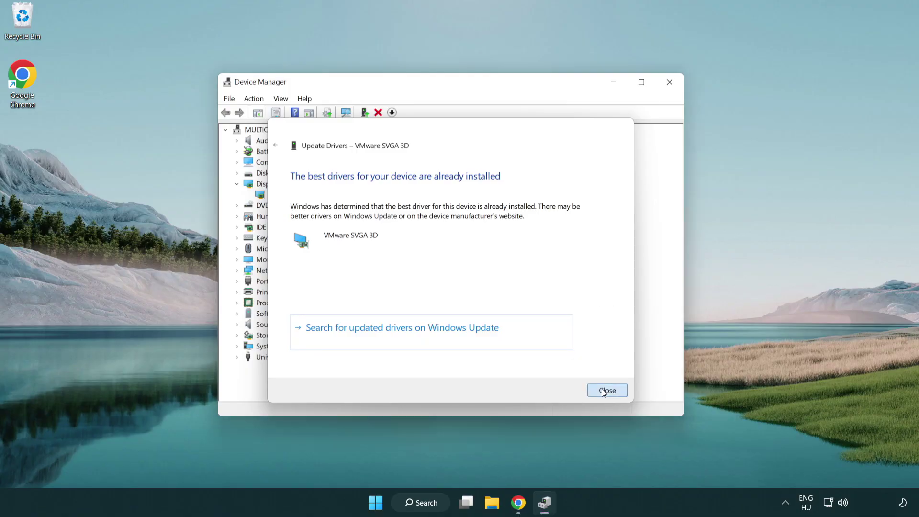
left_click(604, 392)
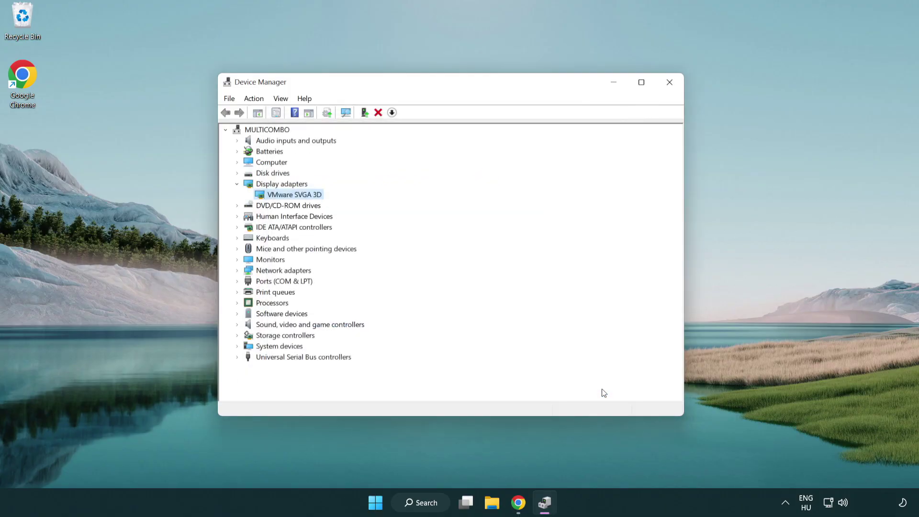
left_click(667, 82)
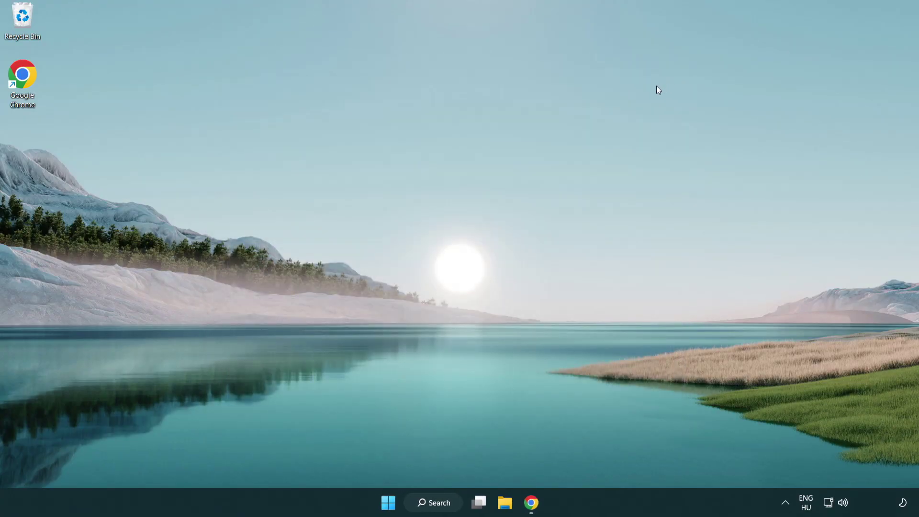
left_click(439, 507)
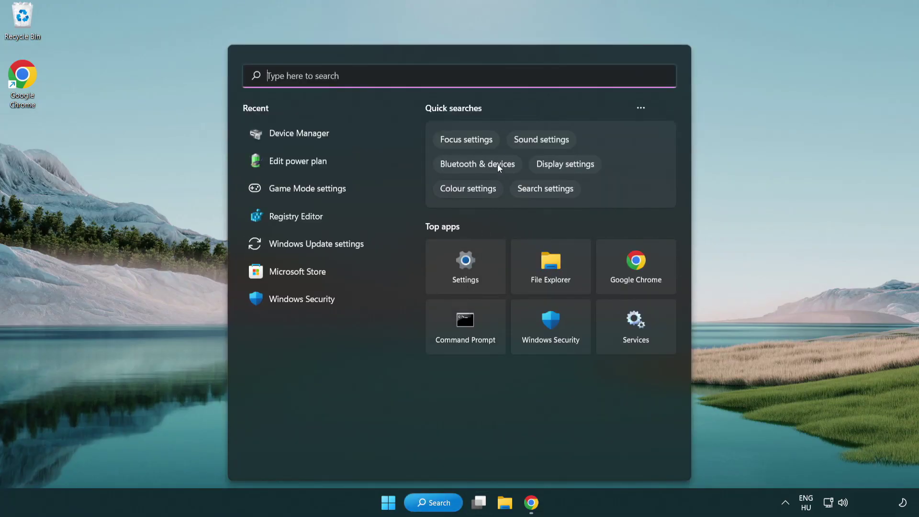
type("game mode")
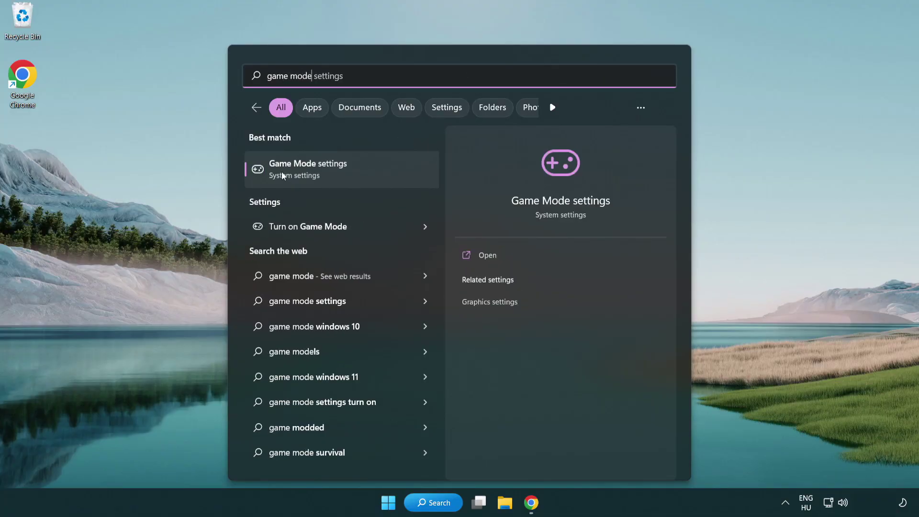
left_click(345, 172)
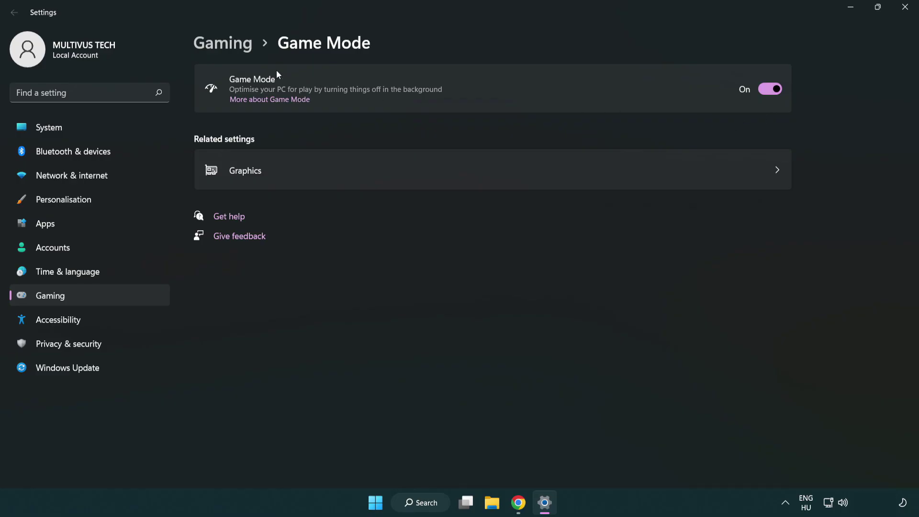
left_click(237, 49)
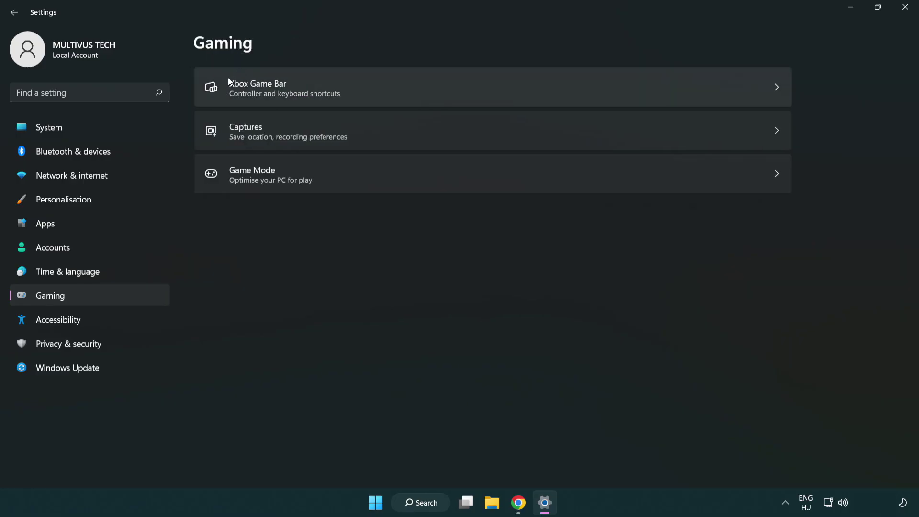
left_click(407, 89)
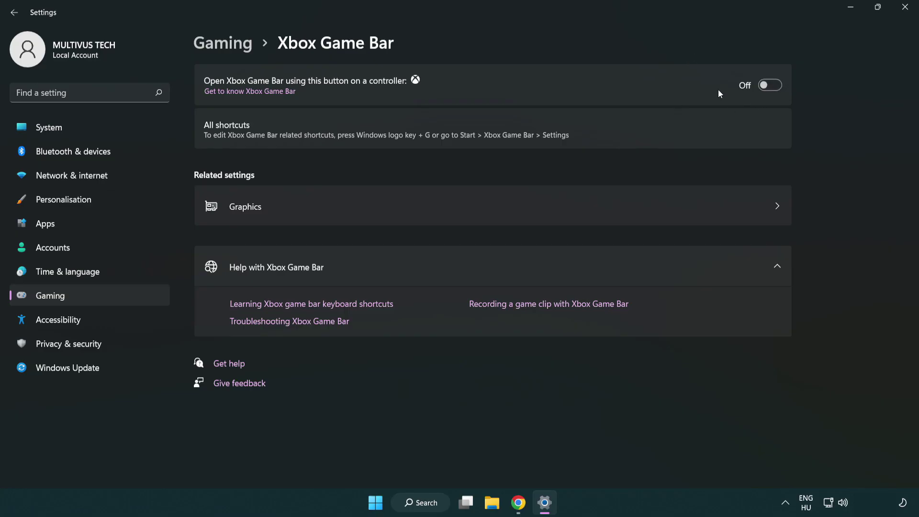
left_click(905, 13)
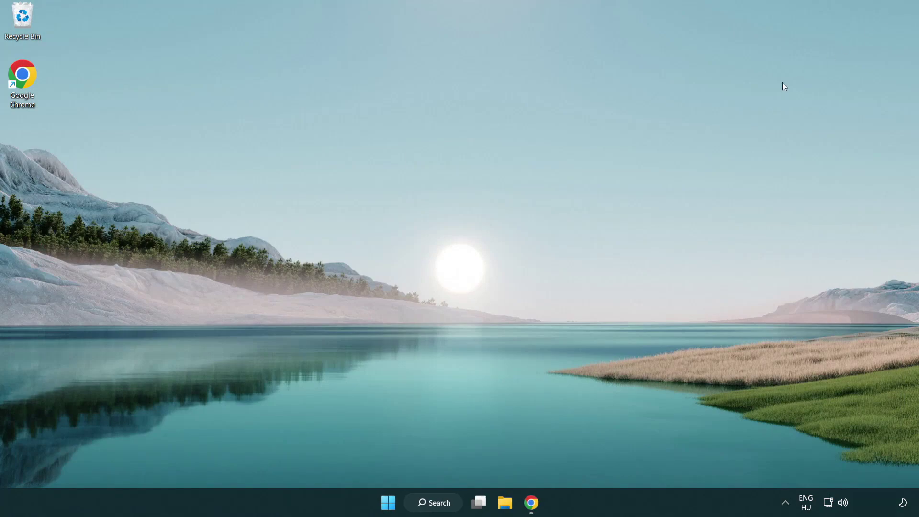
End the Google Chrome (8) process from Task Manager's Processes list
right_click(389, 503)
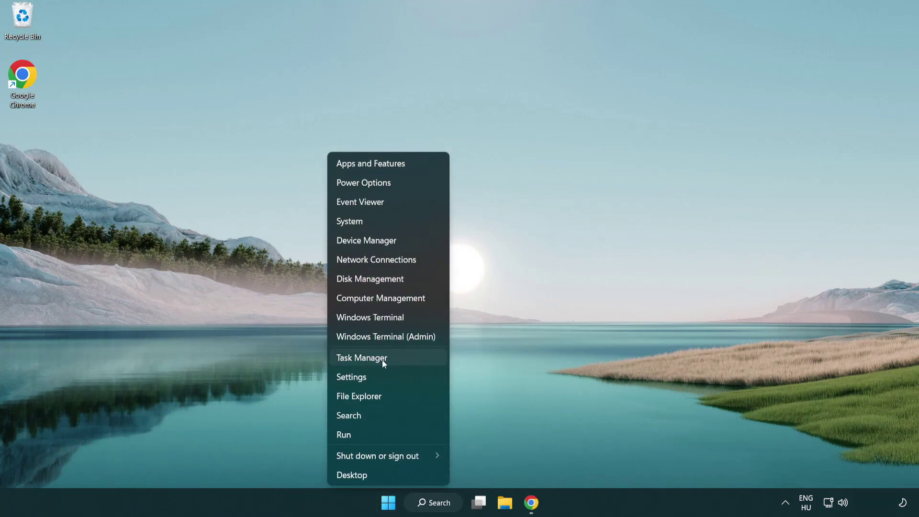
left_click(403, 358)
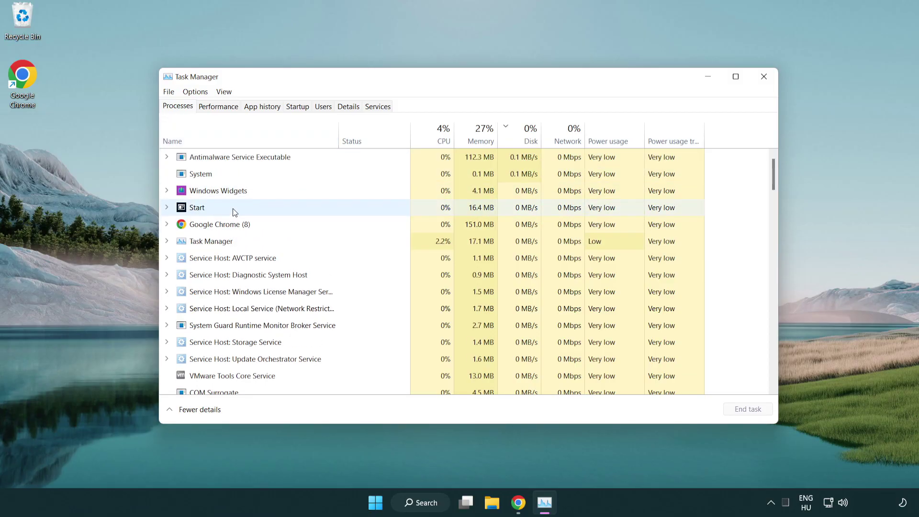
left_click(235, 226)
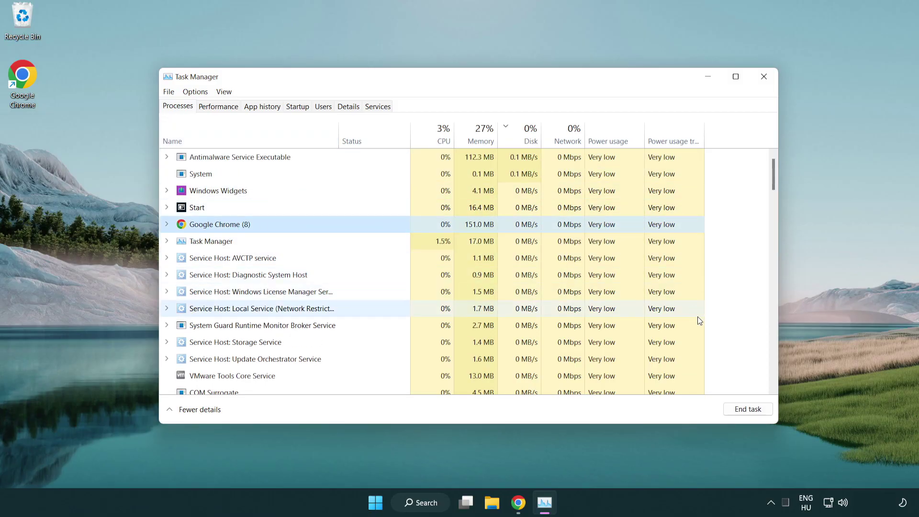
left_click(751, 414)
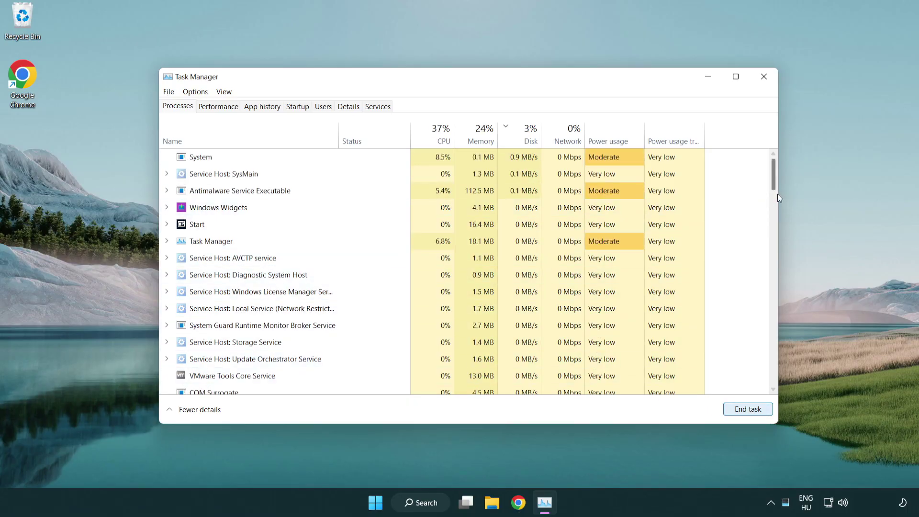
mouse_move(776, 183)
left_mouse_down()
mouse_move(773, 320)
mouse_move(769, 174)
left_mouse_up()
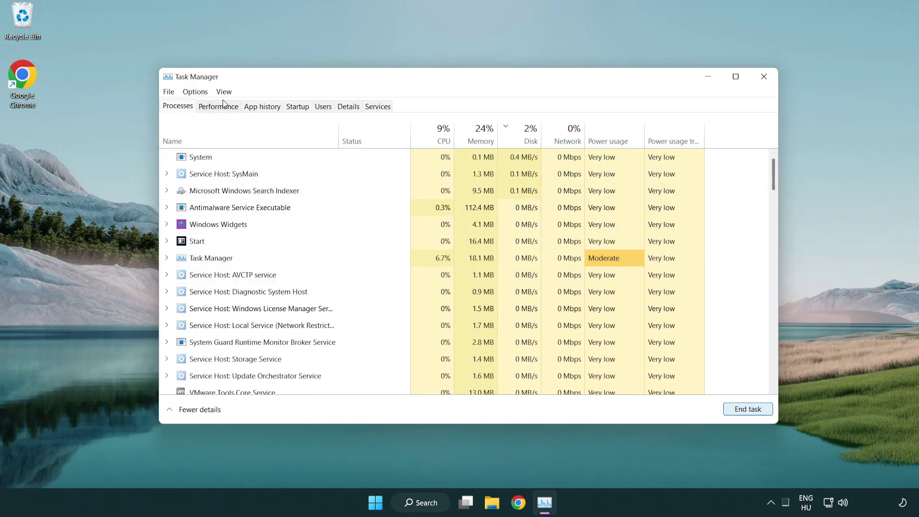
Disable Cortana, Phone Link and Terminal in the Startup list, then close Task Manager
left_click(303, 107)
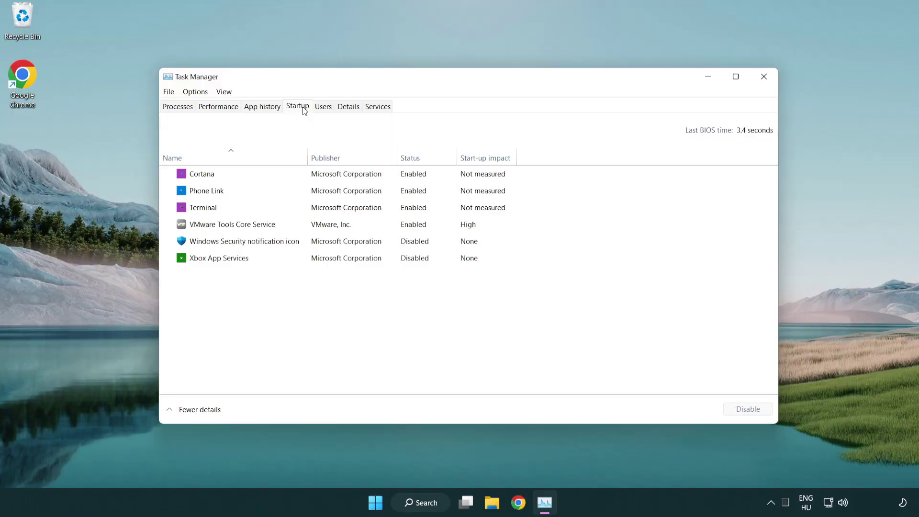
left_click(328, 174)
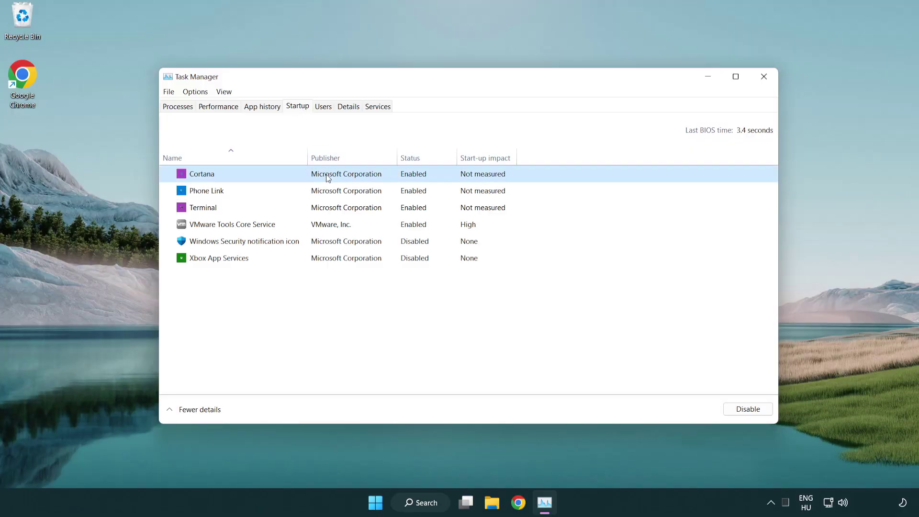
left_click(729, 409)
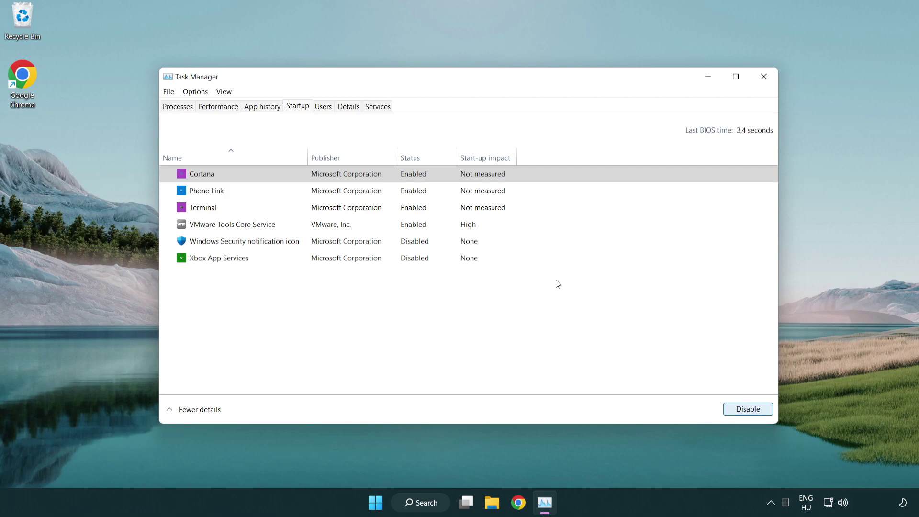
left_click(366, 191)
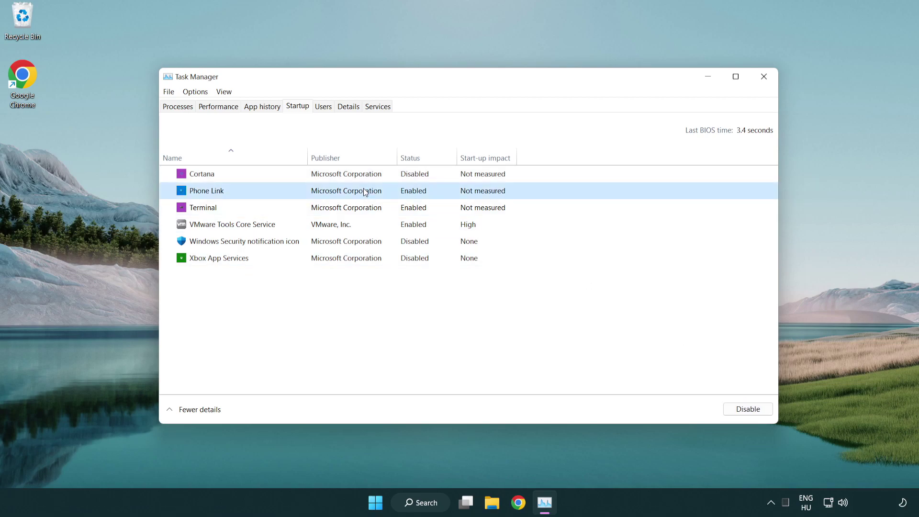
left_click(740, 407)
left_click(315, 209)
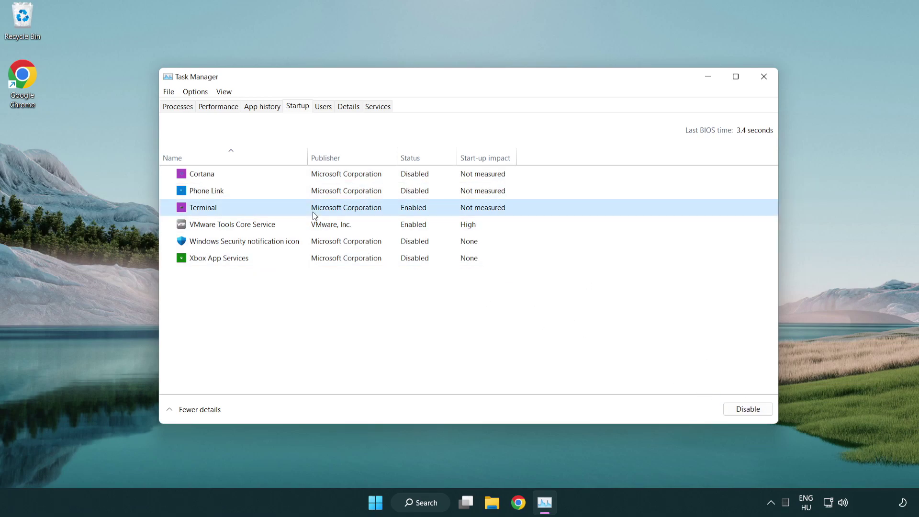
left_click(765, 413)
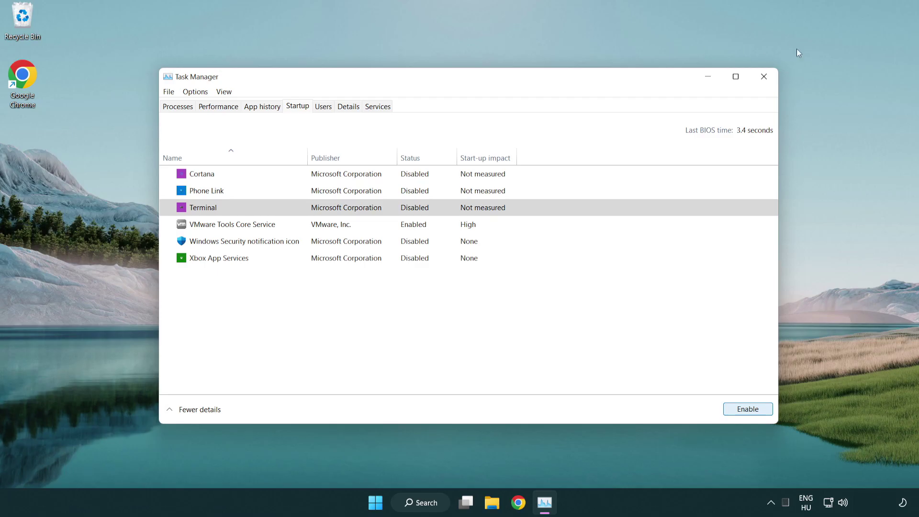
left_click(765, 79)
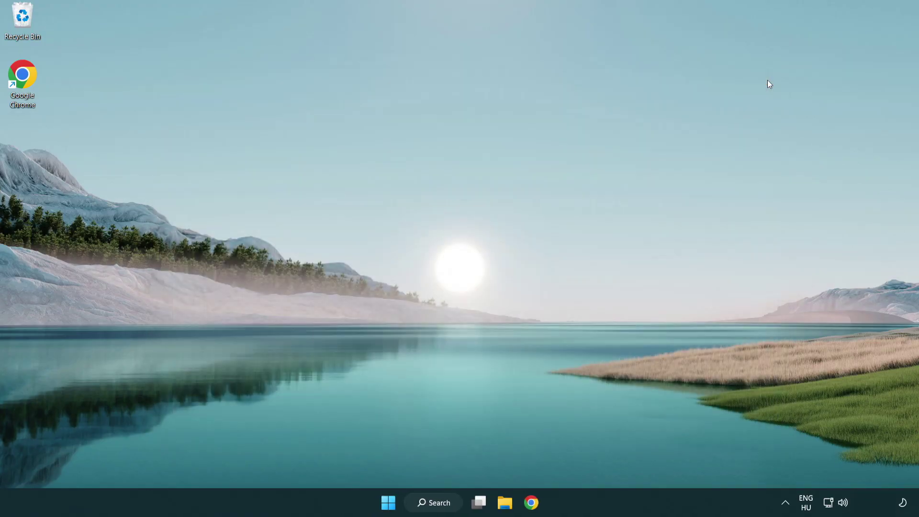
Check for updates in Windows Update settings, then close Settings once it reports up to date
left_click(438, 502)
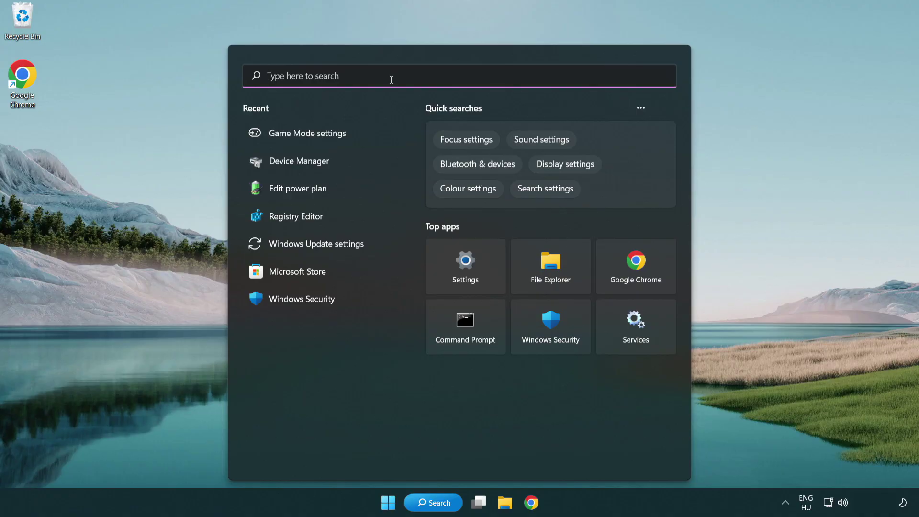
type("update")
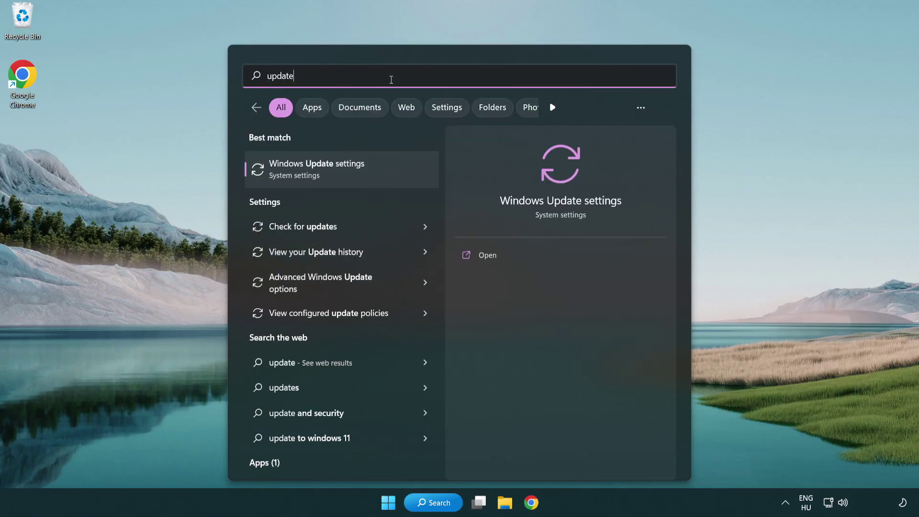
left_click(355, 175)
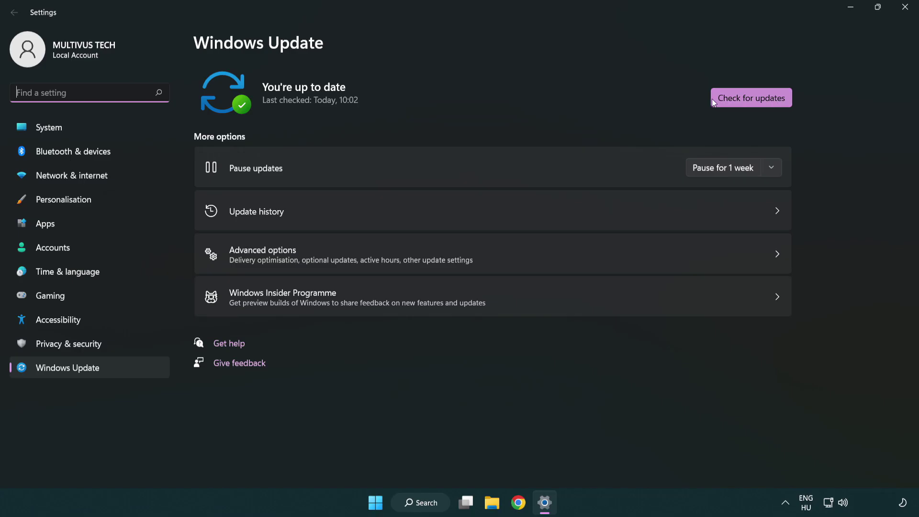
left_click(758, 101)
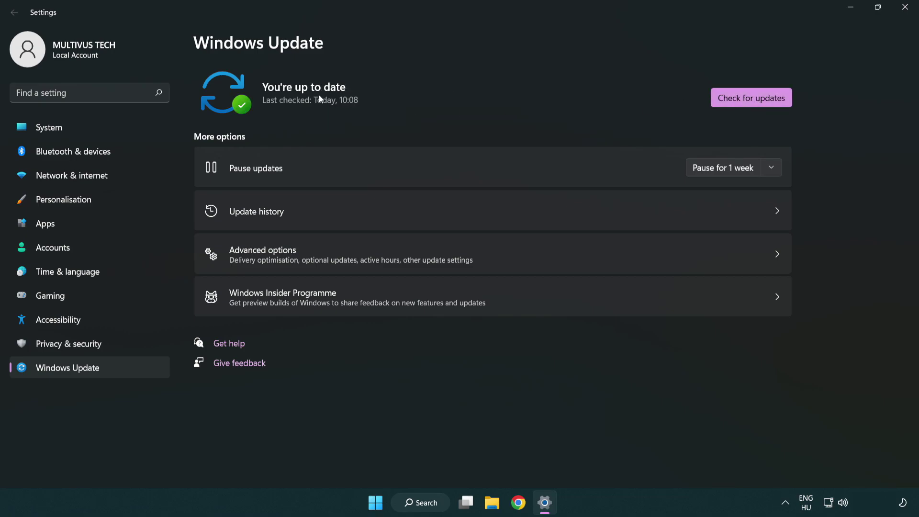
left_click(906, 14)
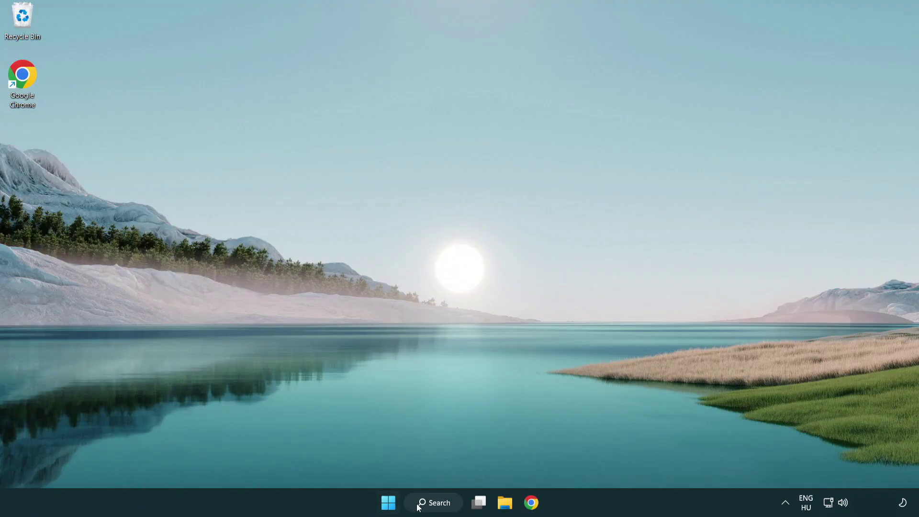
Launch Registry Editor via regedit and navigate to HKEY_CURRENT_USER\System\GameConfigStore
left_click(435, 504)
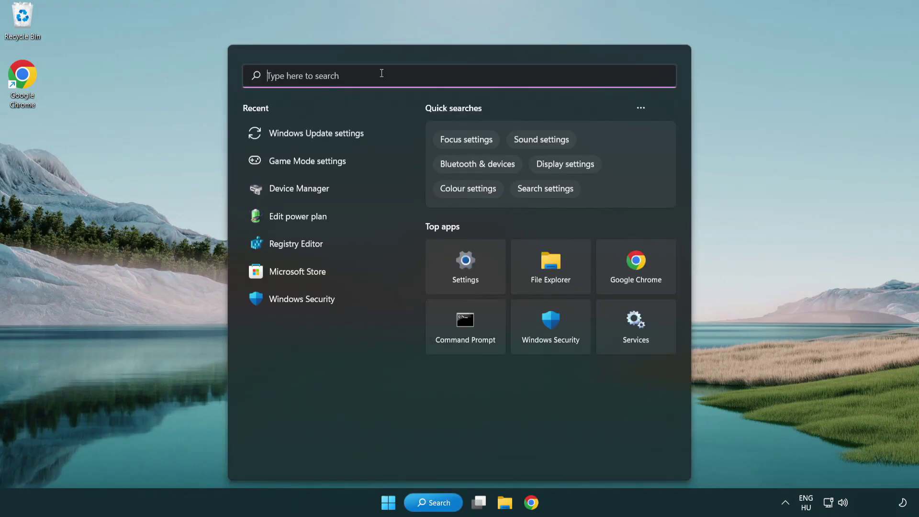
type("regedit")
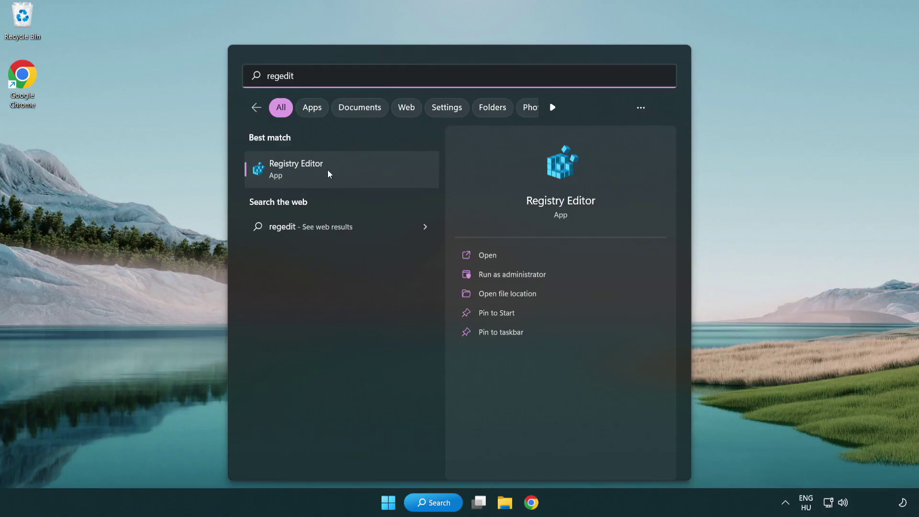
left_click(353, 173)
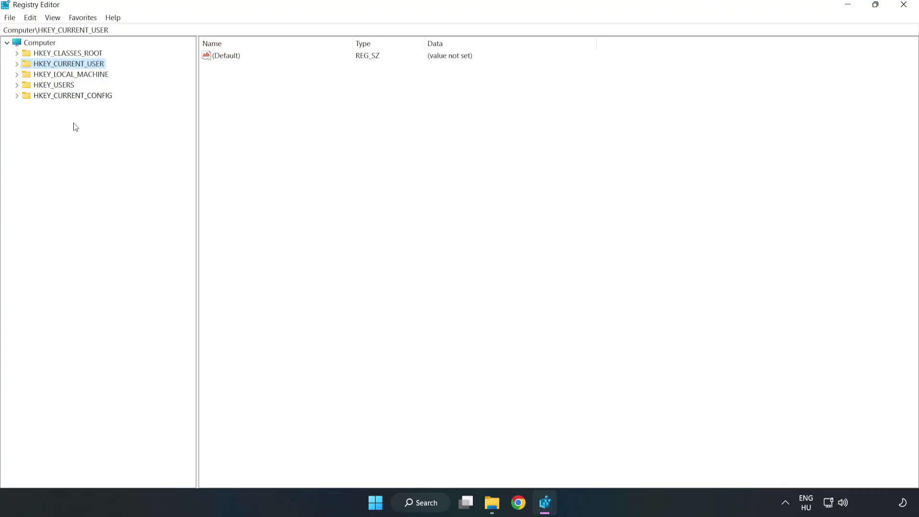
left_click(17, 64)
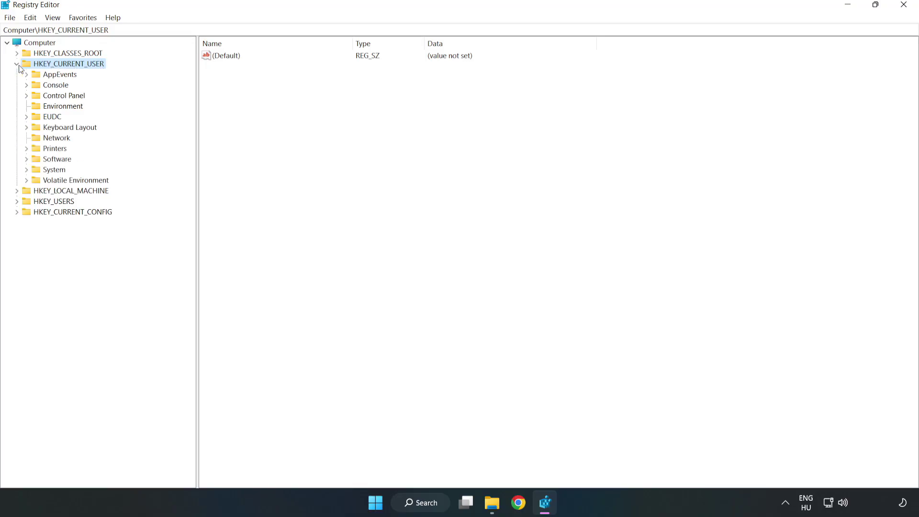
left_click(26, 170)
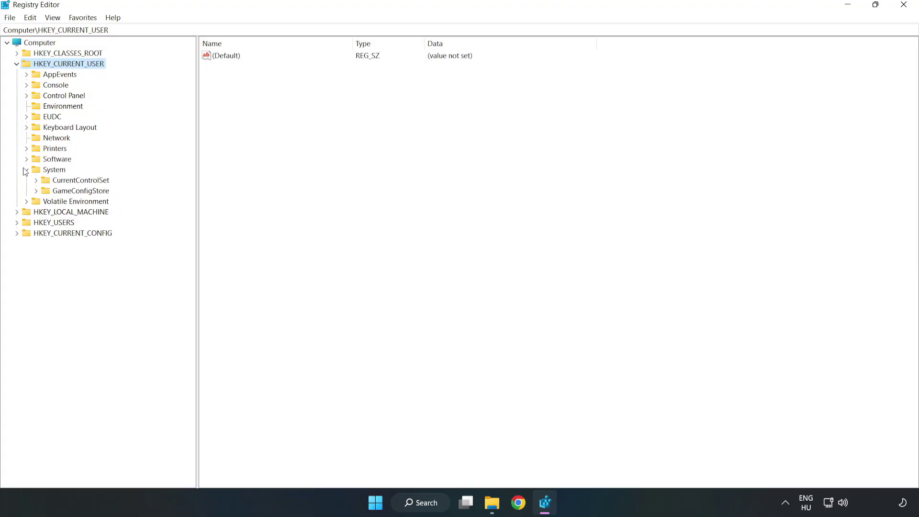
left_click(78, 192)
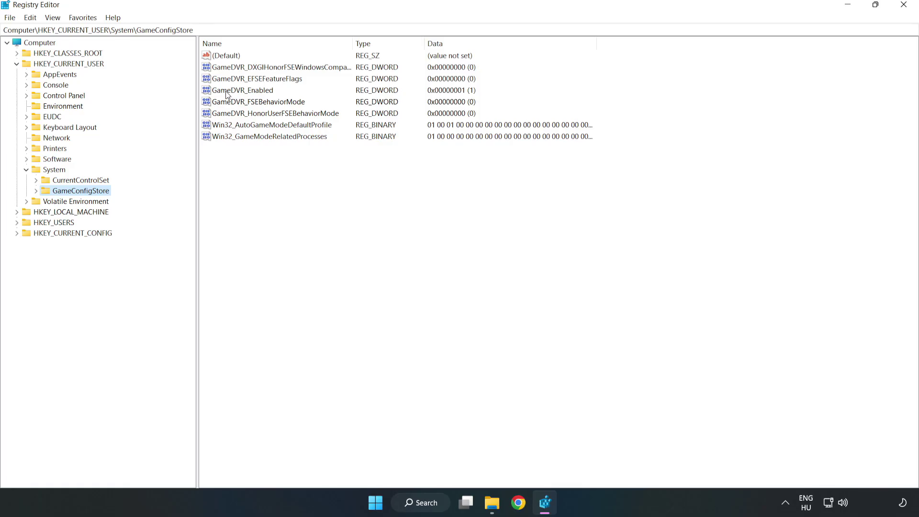
Set GameDVR_Enabled to 0 in GameConfigStore, then collapse HKEY_CURRENT_USER
left_click(202, 94)
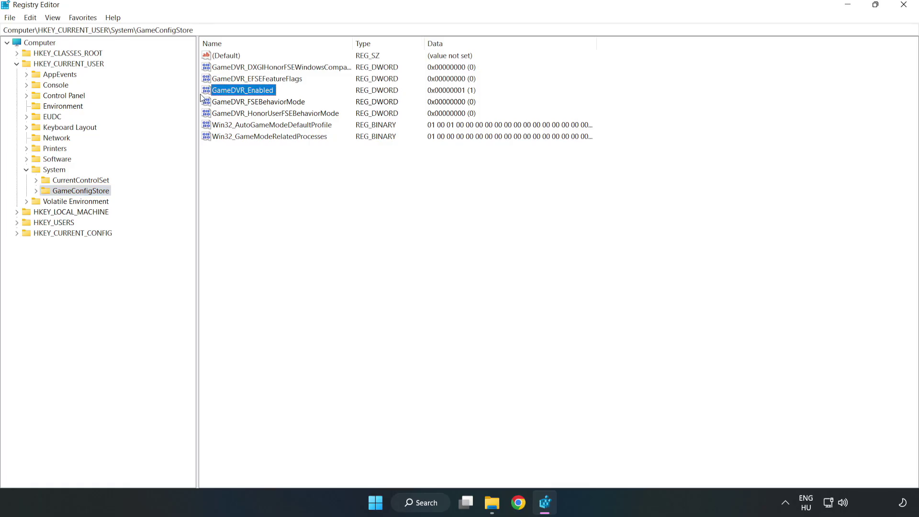
right_click(251, 95)
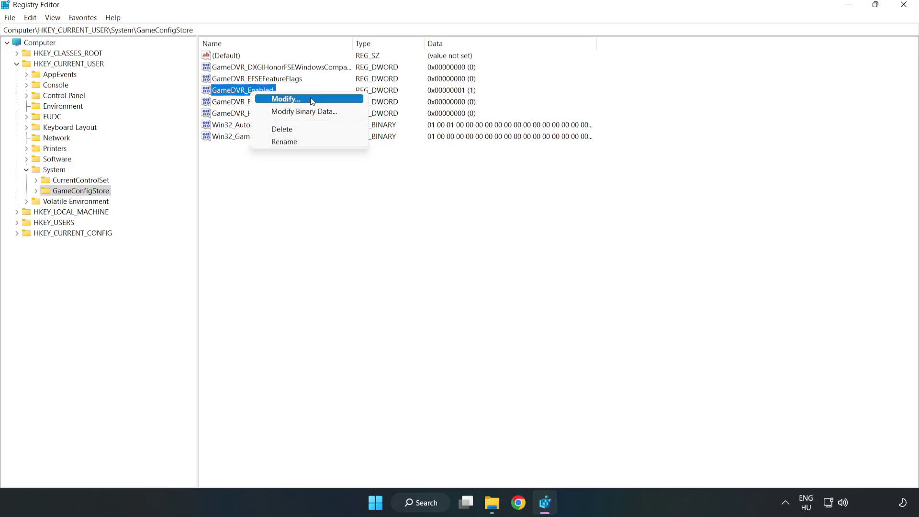
left_click(293, 99)
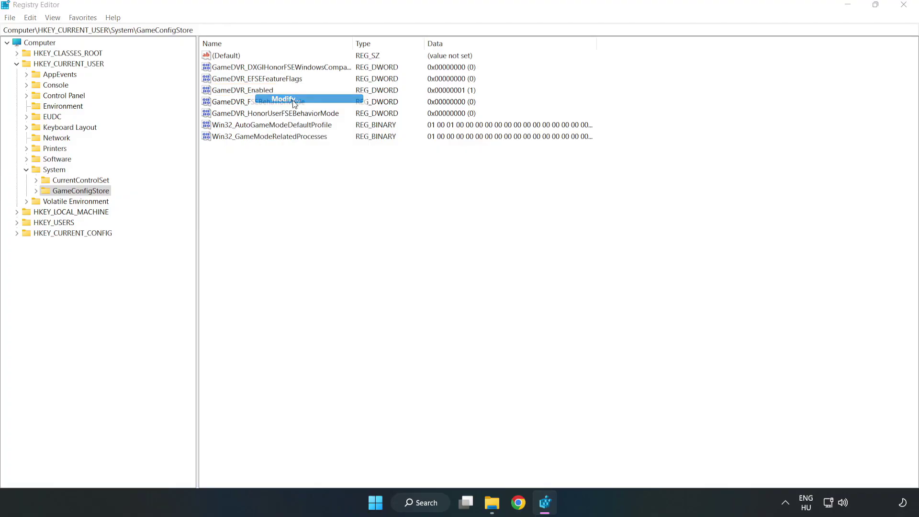
left_click_drag(439, 181, 512, 194)
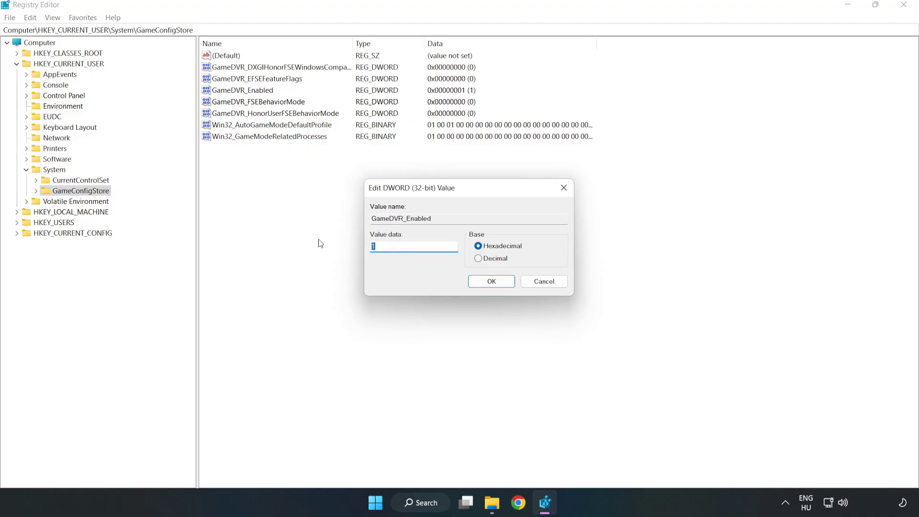
type("0")
left_click(492, 282)
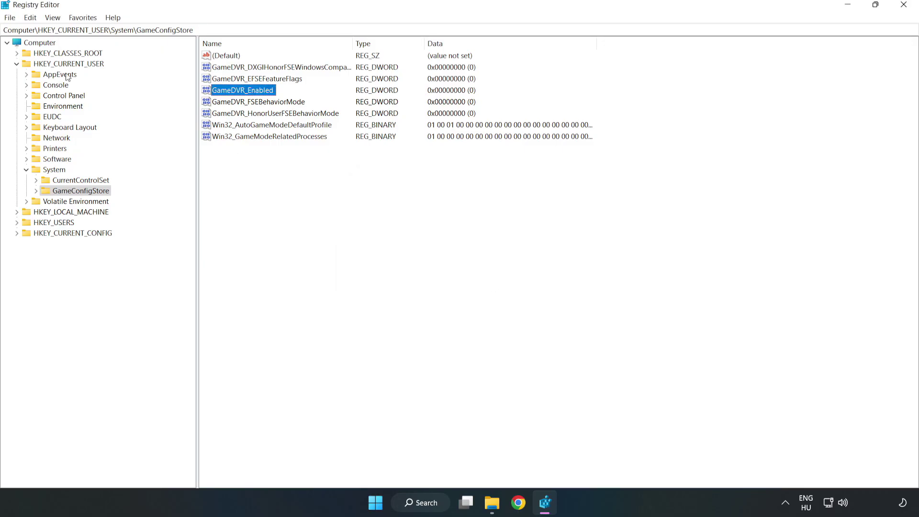
left_click(17, 64)
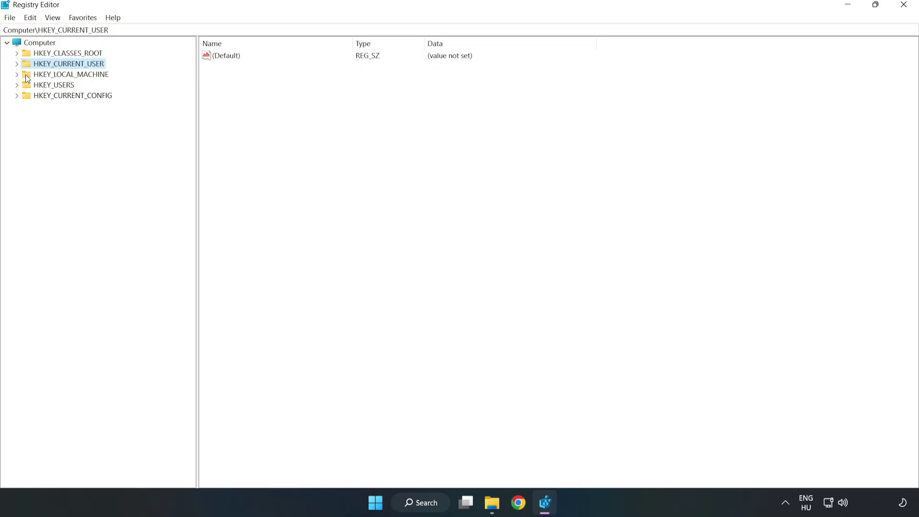
Navigate HKEY_LOCAL_MACHINE\SOFTWARE\Microsoft\PolicyManager\default\ApplicationManagement and select the AllowGameDVR key
double_click(24, 76)
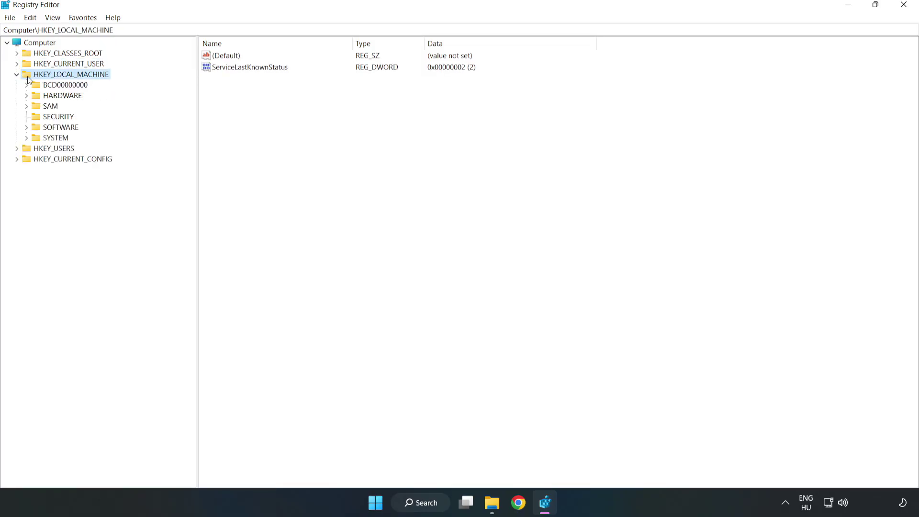
left_click(26, 128)
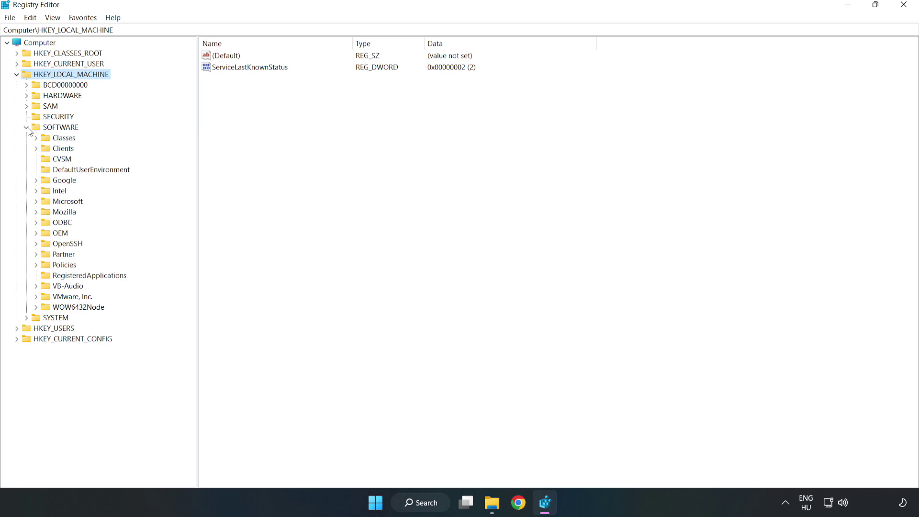
left_click(36, 203)
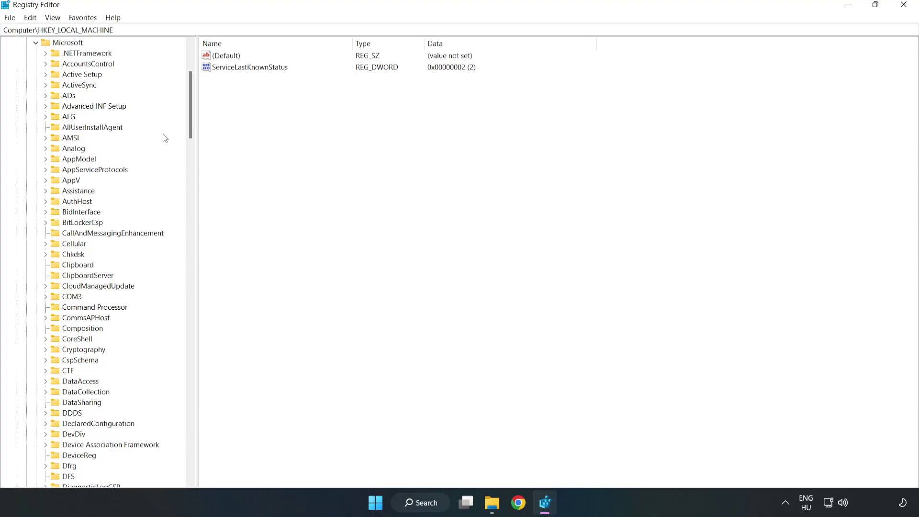
left_click_drag(187, 123, 208, 340)
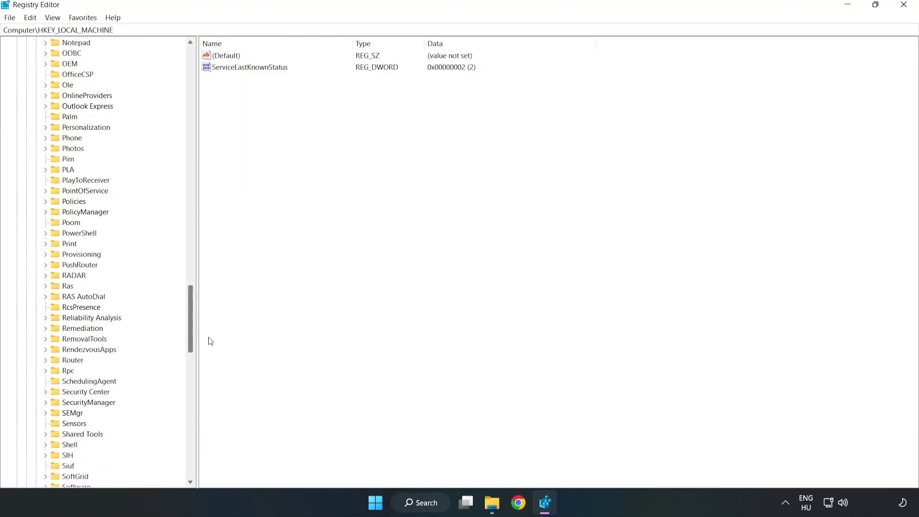
left_click(46, 212)
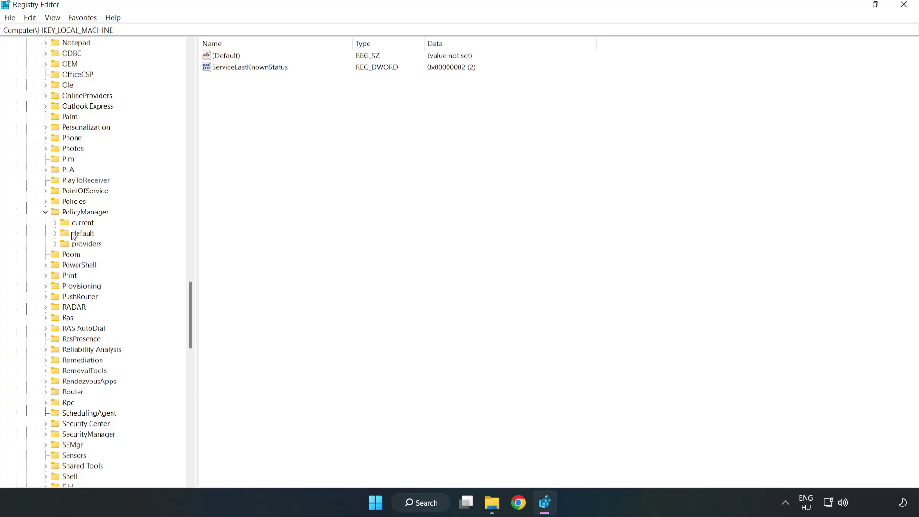
left_click(55, 233)
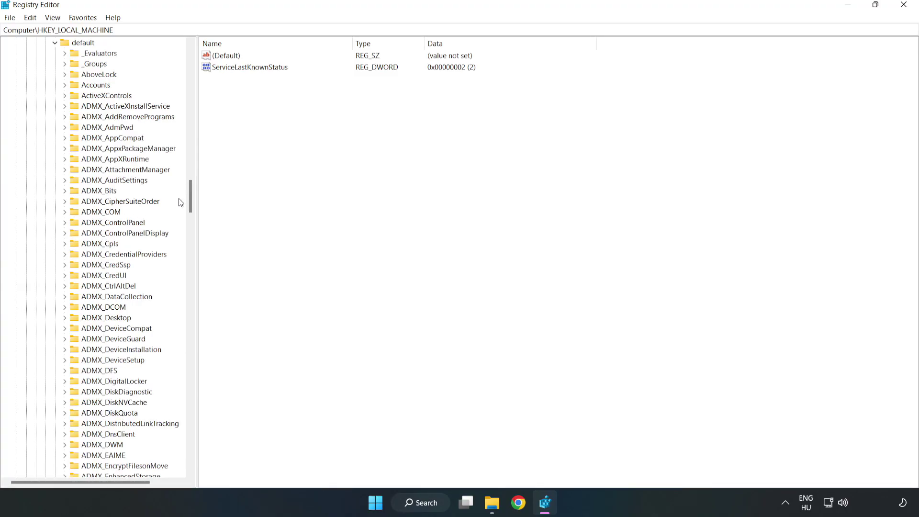
left_click_drag(190, 196, 187, 307)
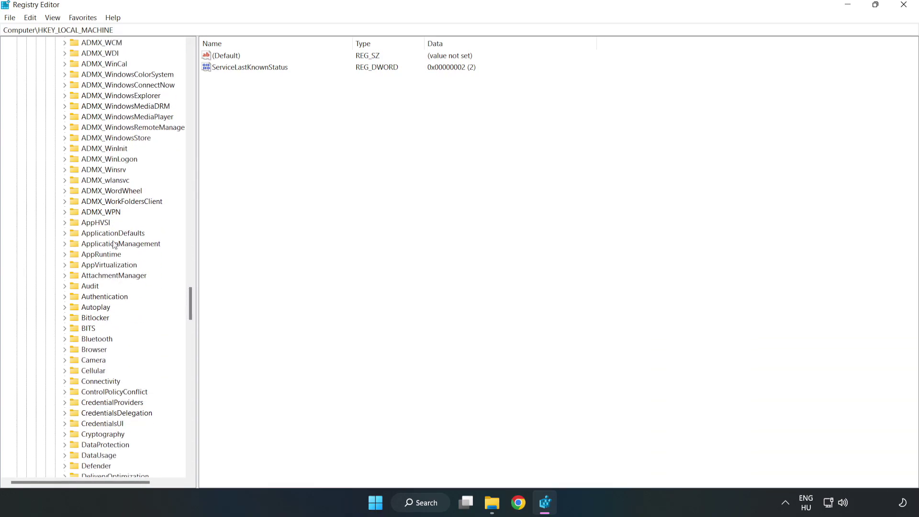
left_click(65, 245)
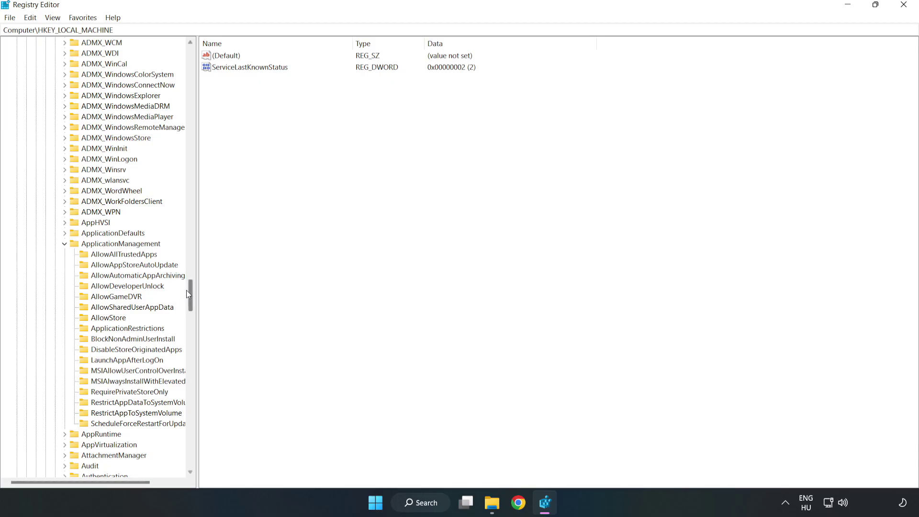
left_click(107, 298)
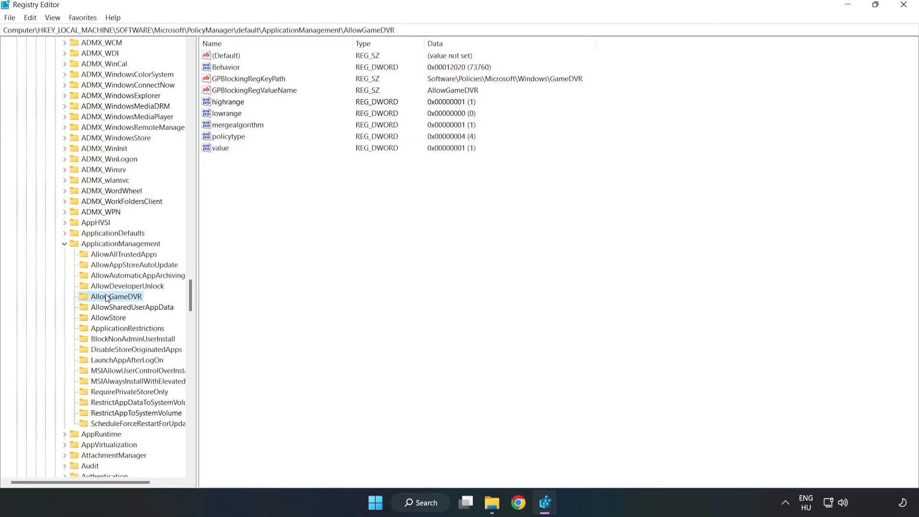
Change AllowGameDVR's value entry from 1 to 0 and close Registry Editor
left_click(216, 148)
right_click(227, 155)
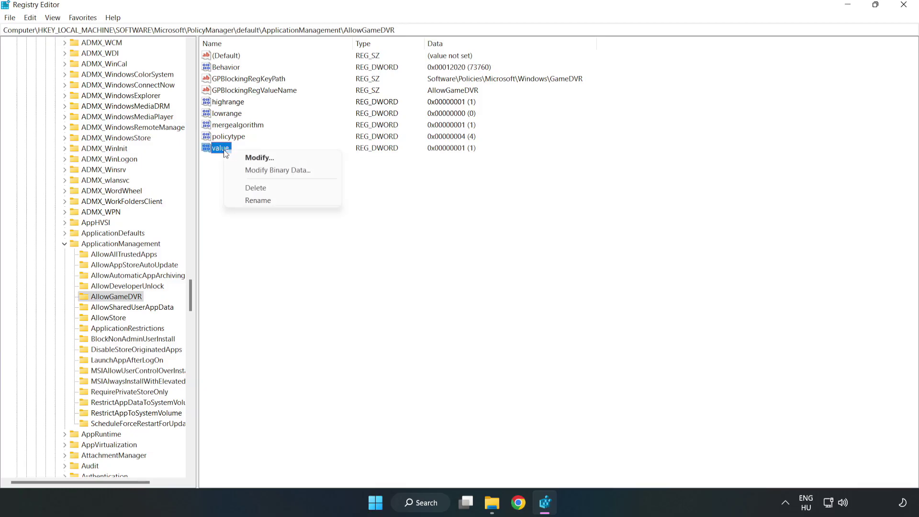
left_click(264, 159)
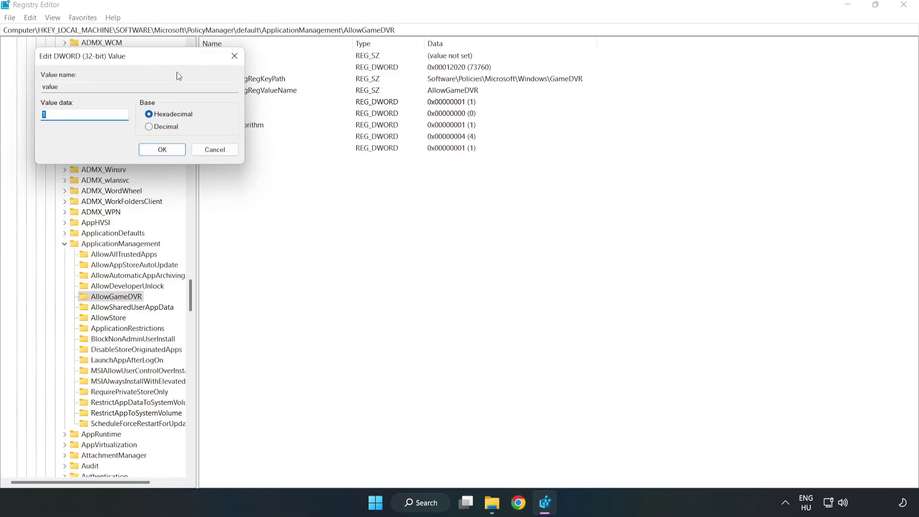
type("0")
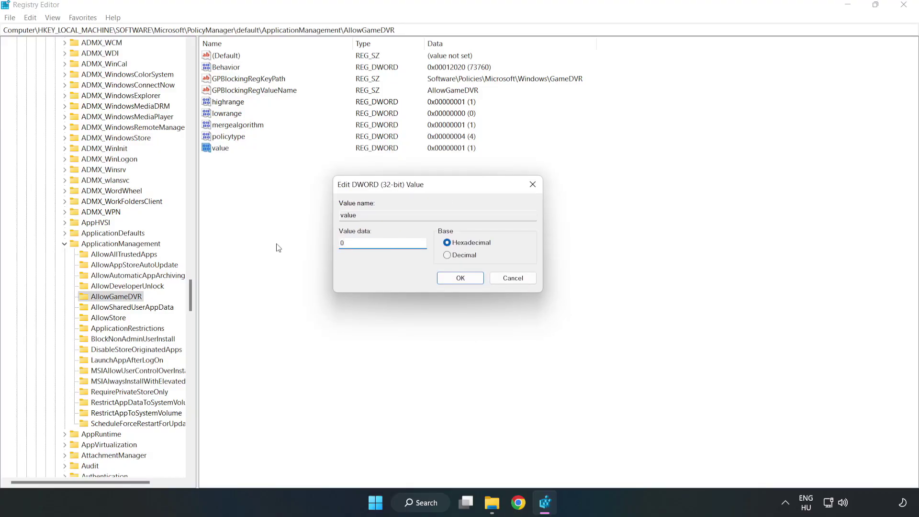
left_click(459, 278)
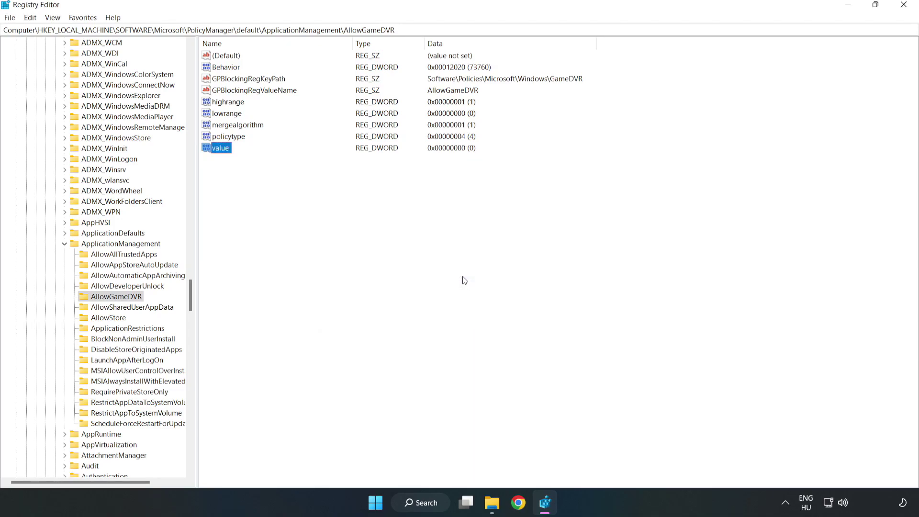
left_click(903, 7)
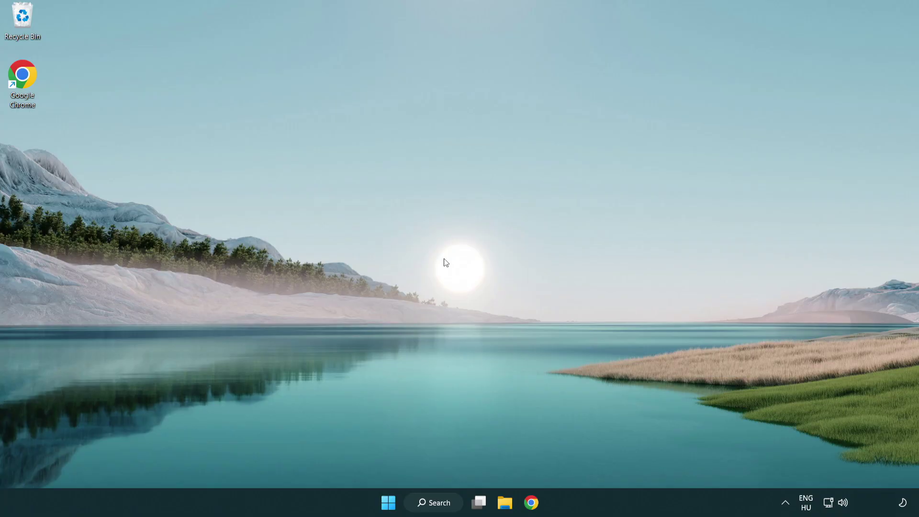
Download the DirectX End-User Runtime Web Installer in Chrome and run dxwebsetup.exe
left_click(534, 507)
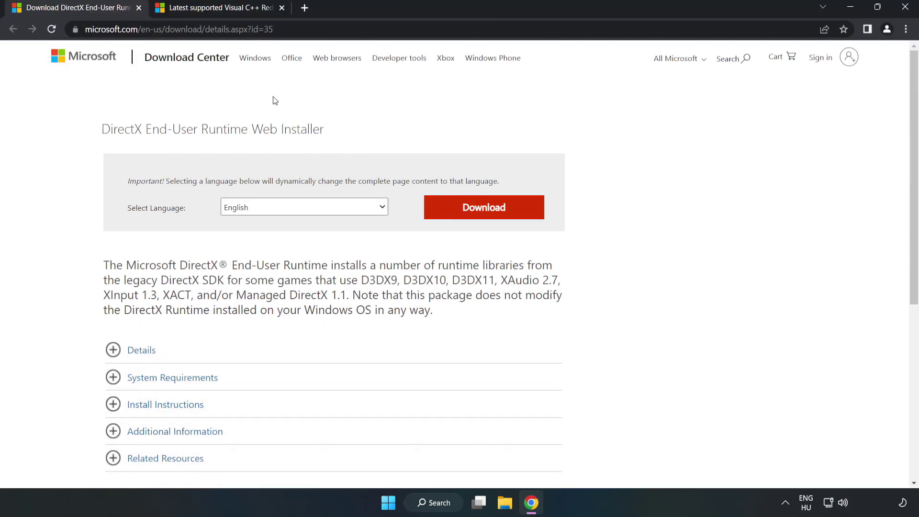
left_click(230, 29)
left_click_drag(230, 29, 302, 28)
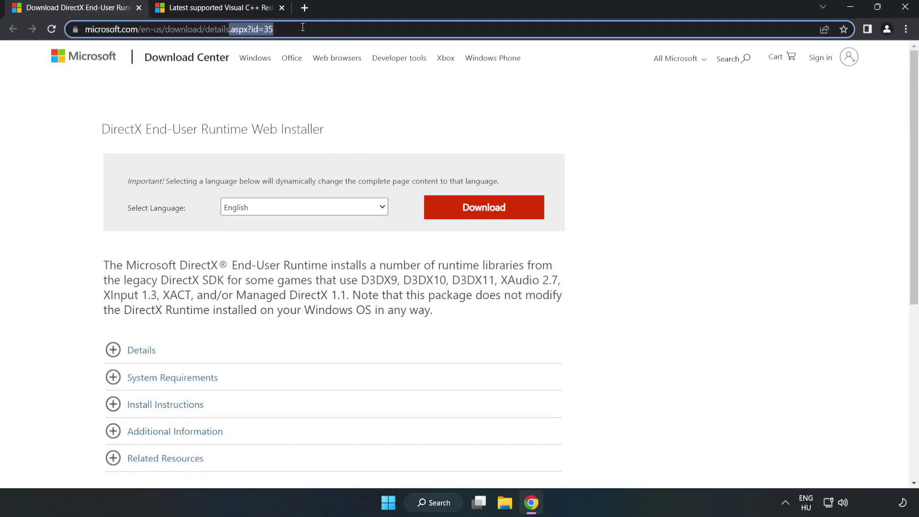
left_click(372, 109)
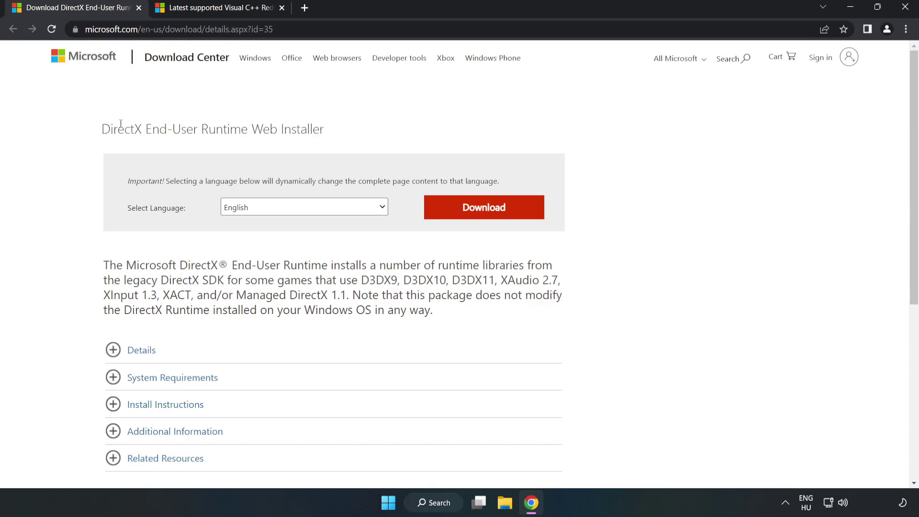
left_click(490, 218)
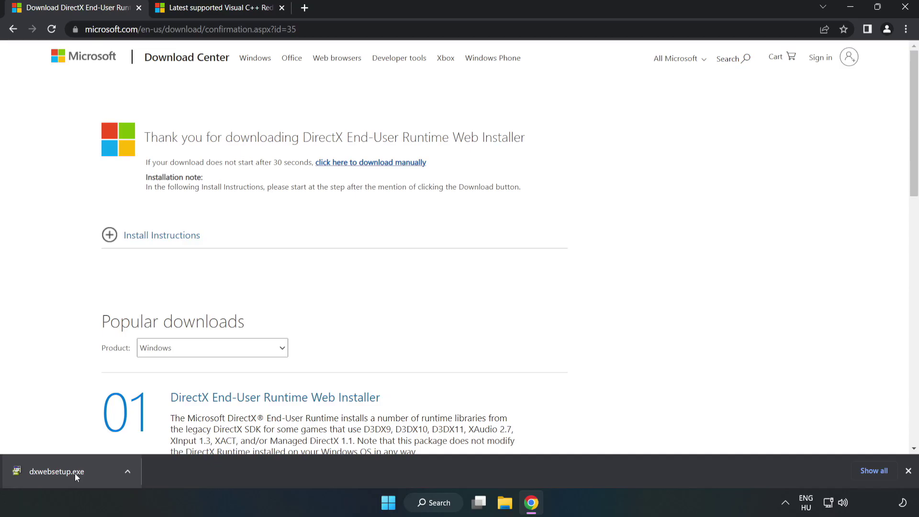
left_click(93, 474)
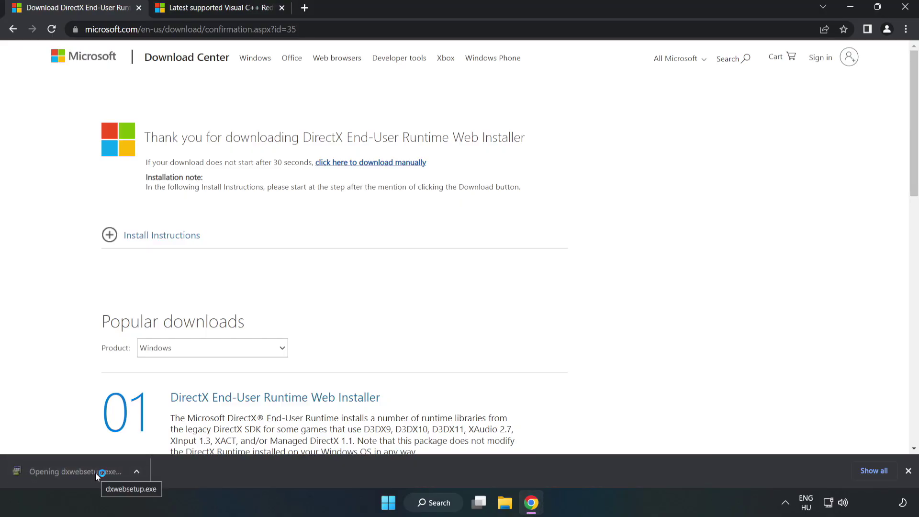
Run DirectX Setup with the licence accepted and the Bing Bar unchecked, finishing once it reports DirectX is current
left_click_drag(206, 85, 435, 129)
left_click_drag(591, 229, 592, 280)
left_click(419, 294)
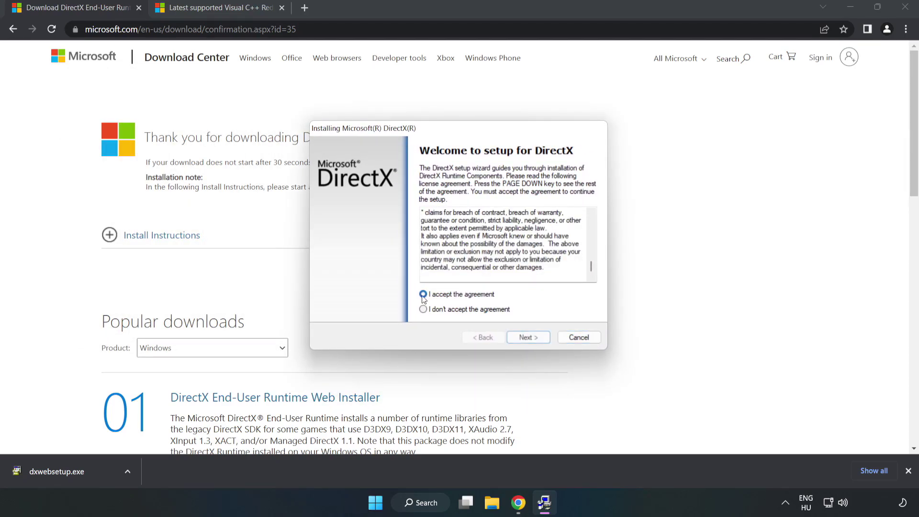
left_click(532, 338)
left_click(416, 253)
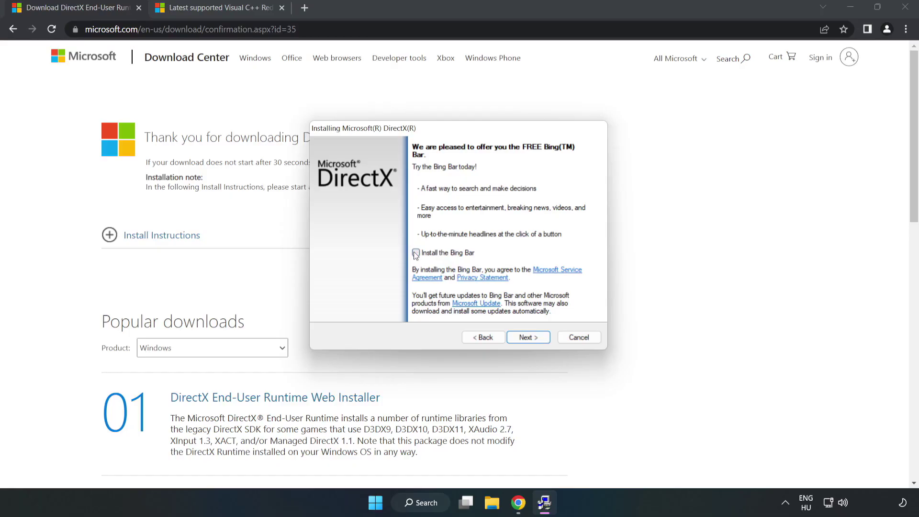
left_click(529, 338)
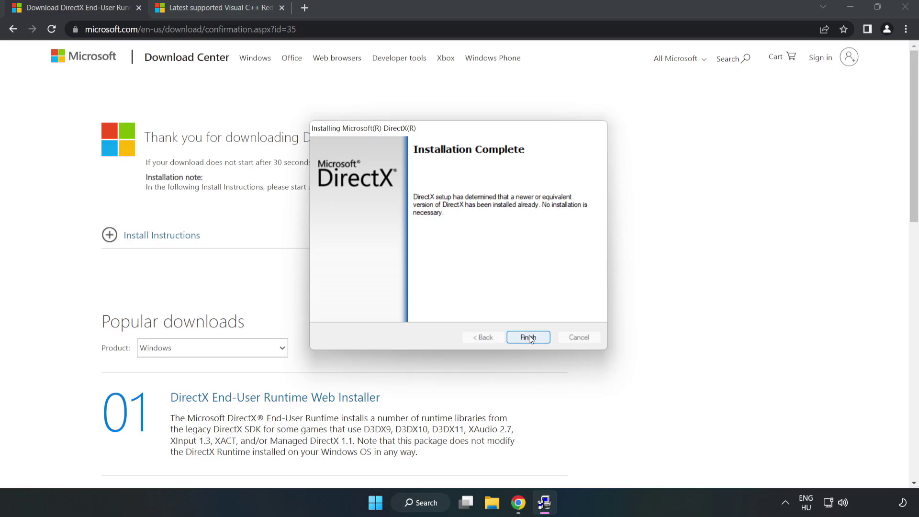
left_click(528, 337)
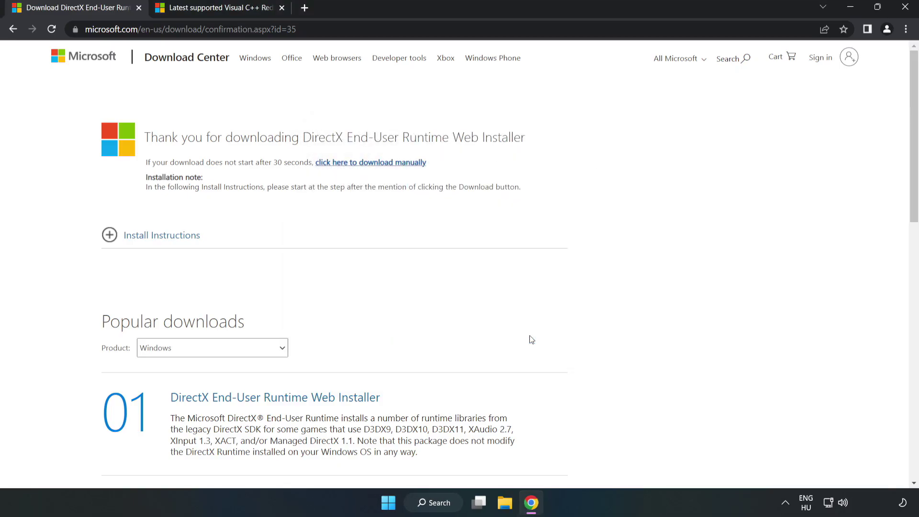